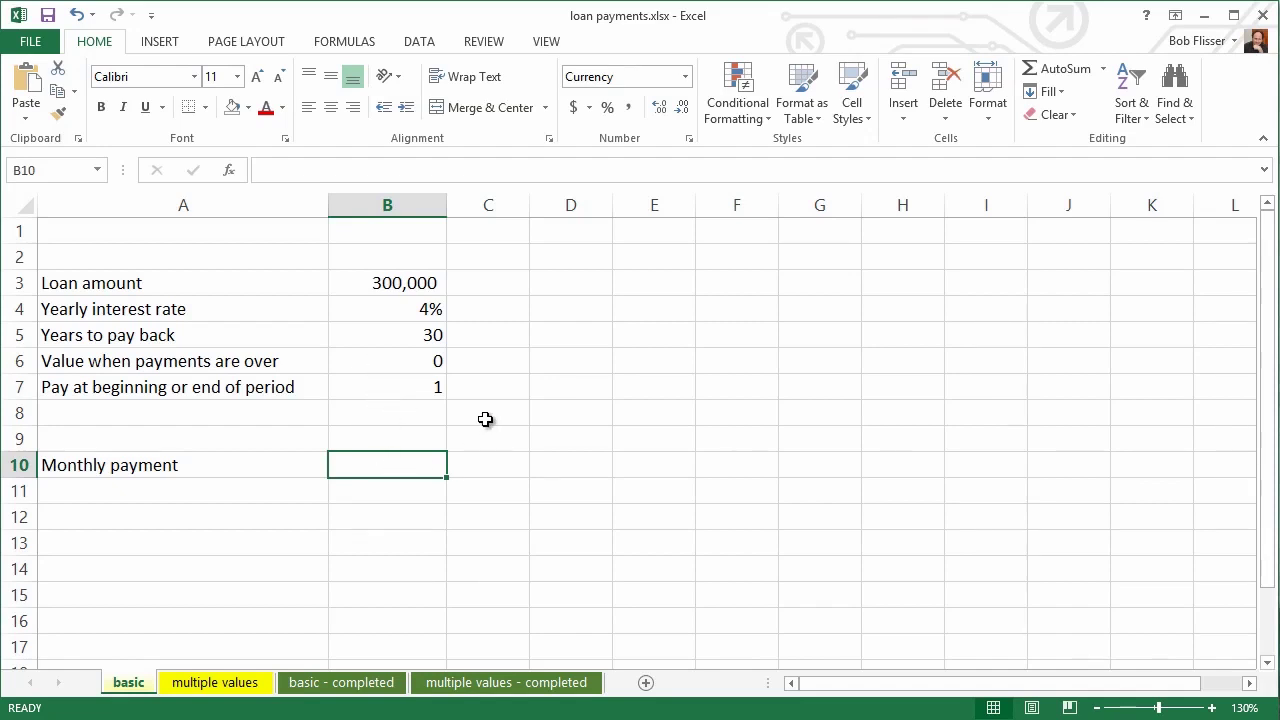
Step: Enter =PMT(B4/12,B5*12,B3,B6,B7) in B10, giving a monthly payment of ($1,427.49)
type("=")
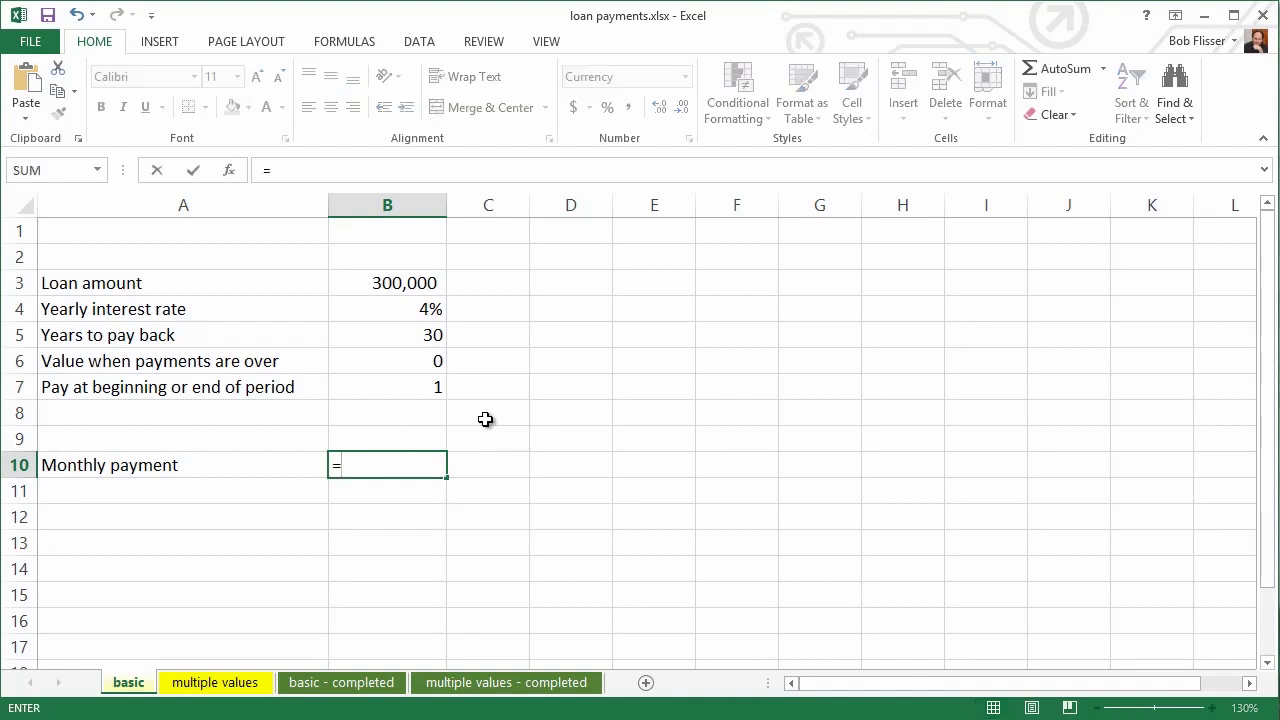
type("pmt(")
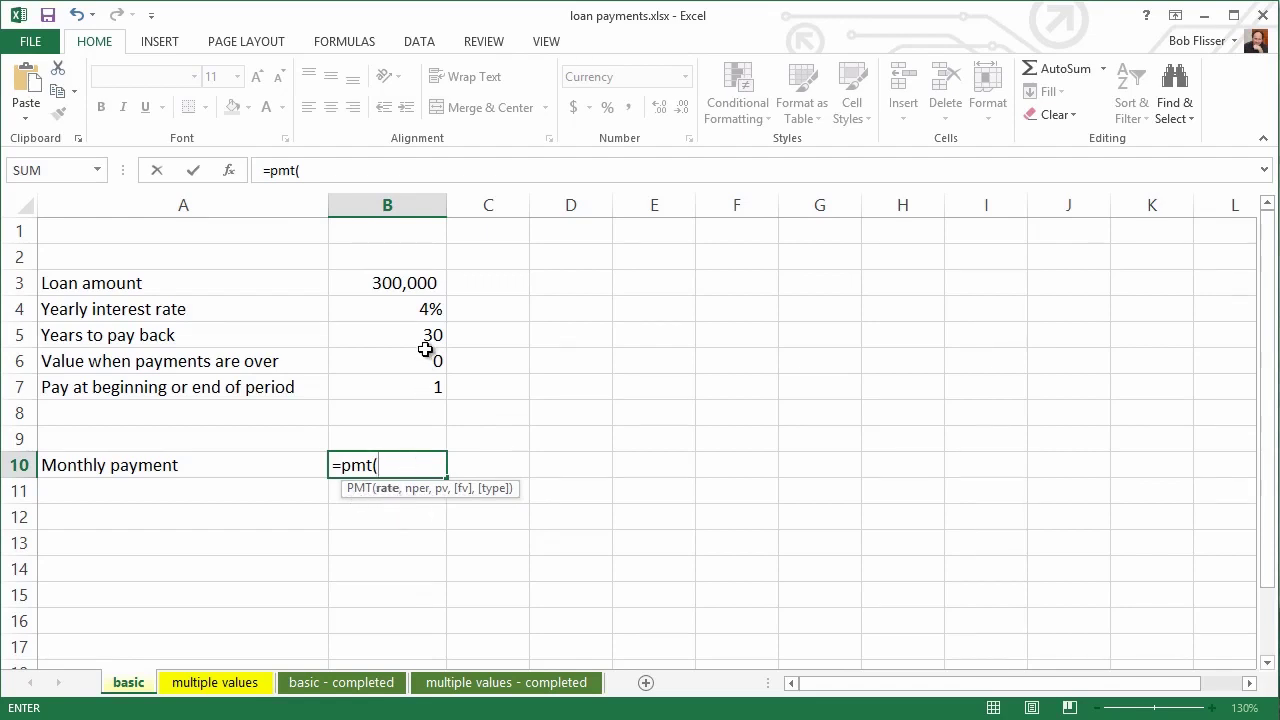
left_click(393, 312)
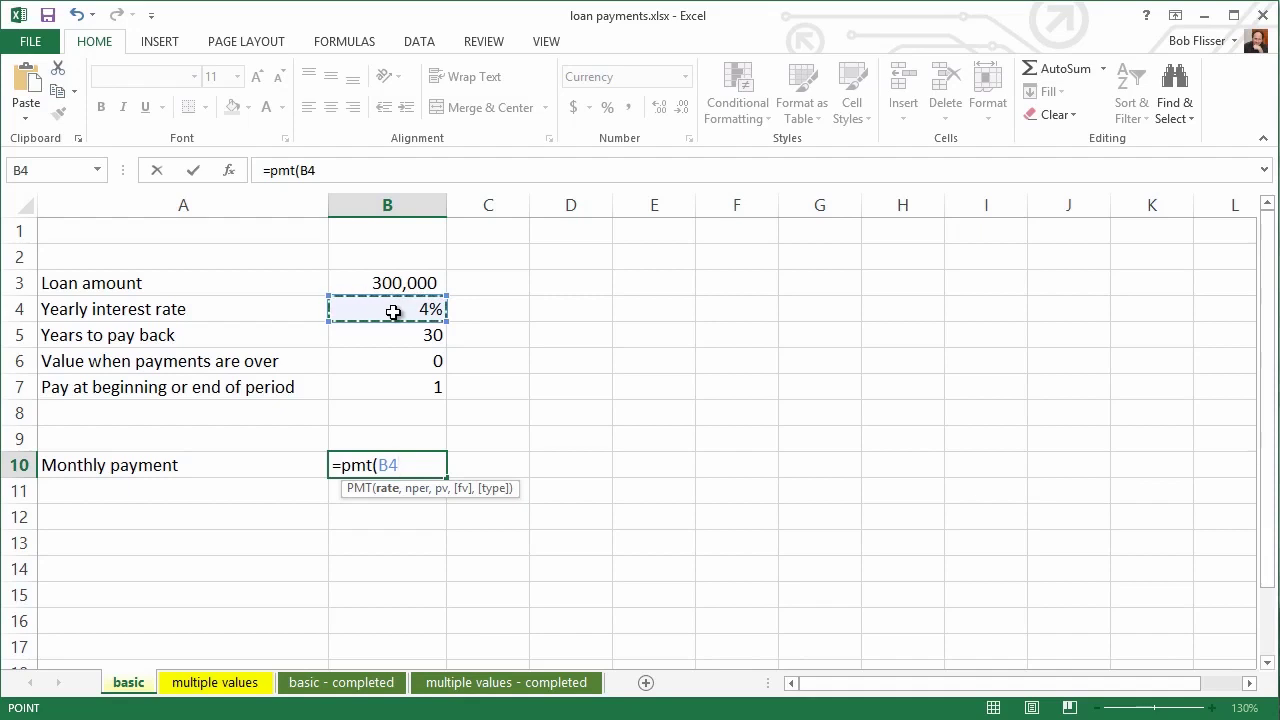
type("/")
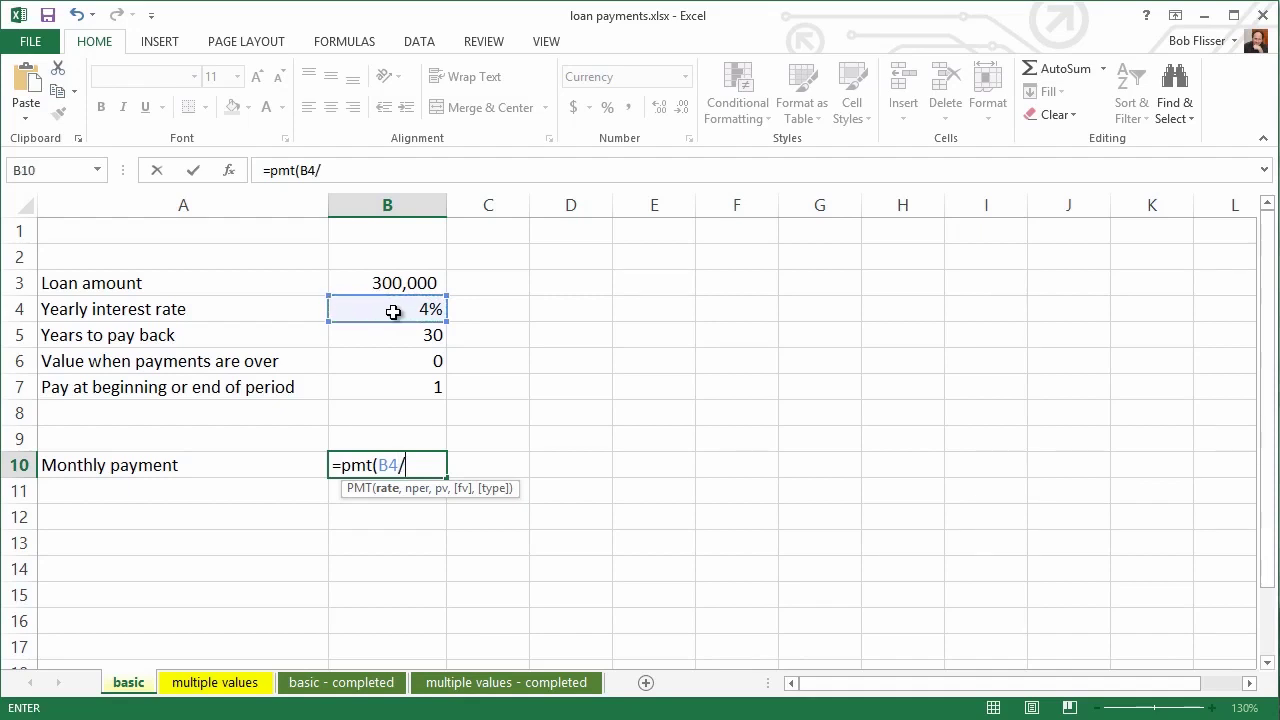
type("12,")
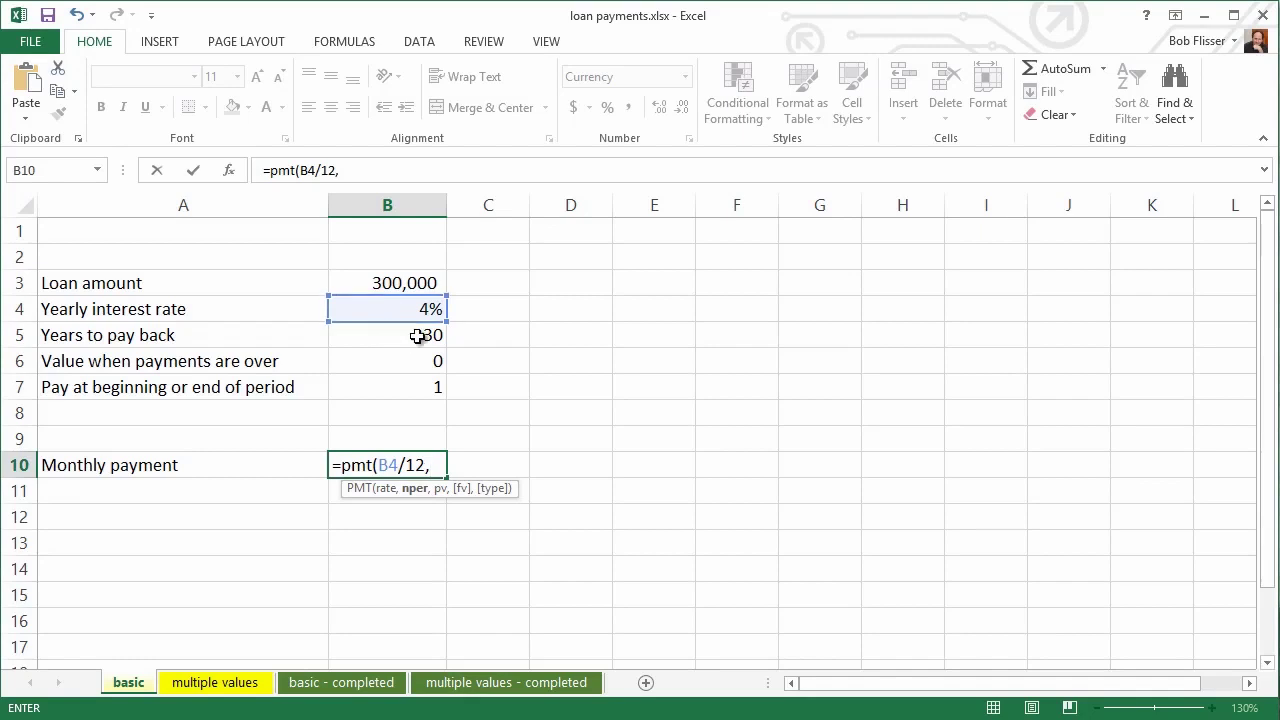
left_click(385, 335)
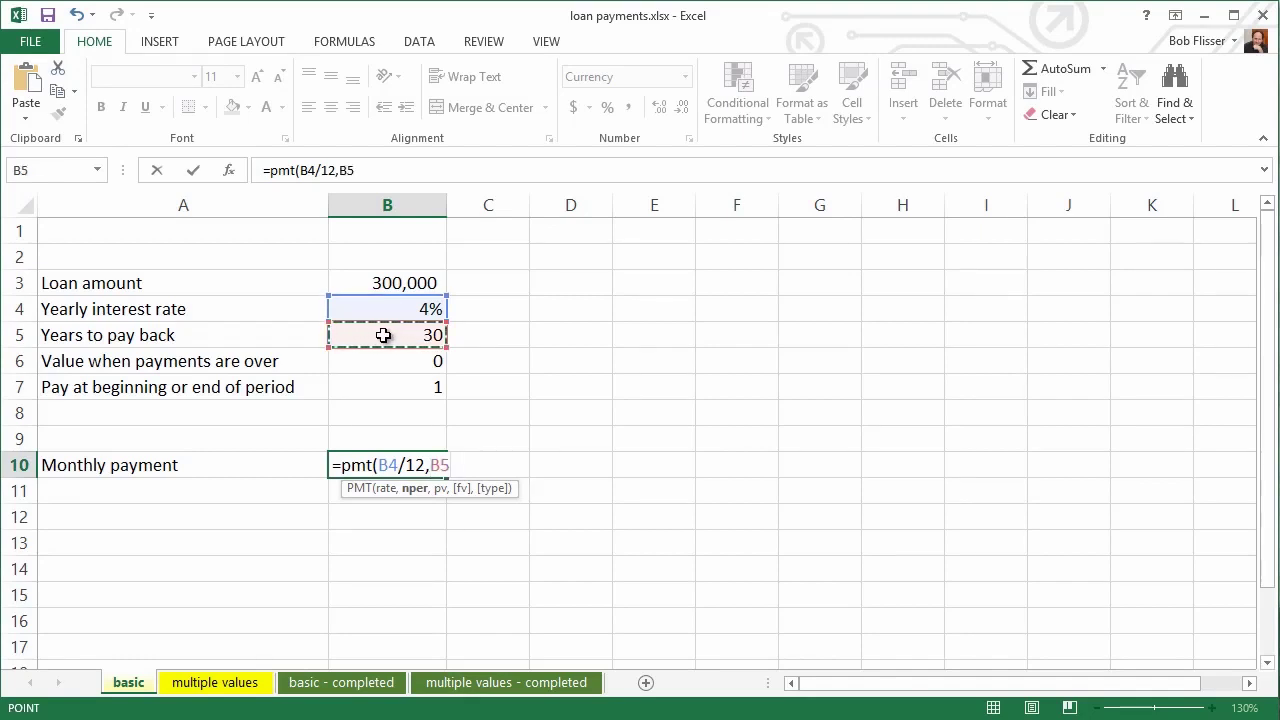
type("*")
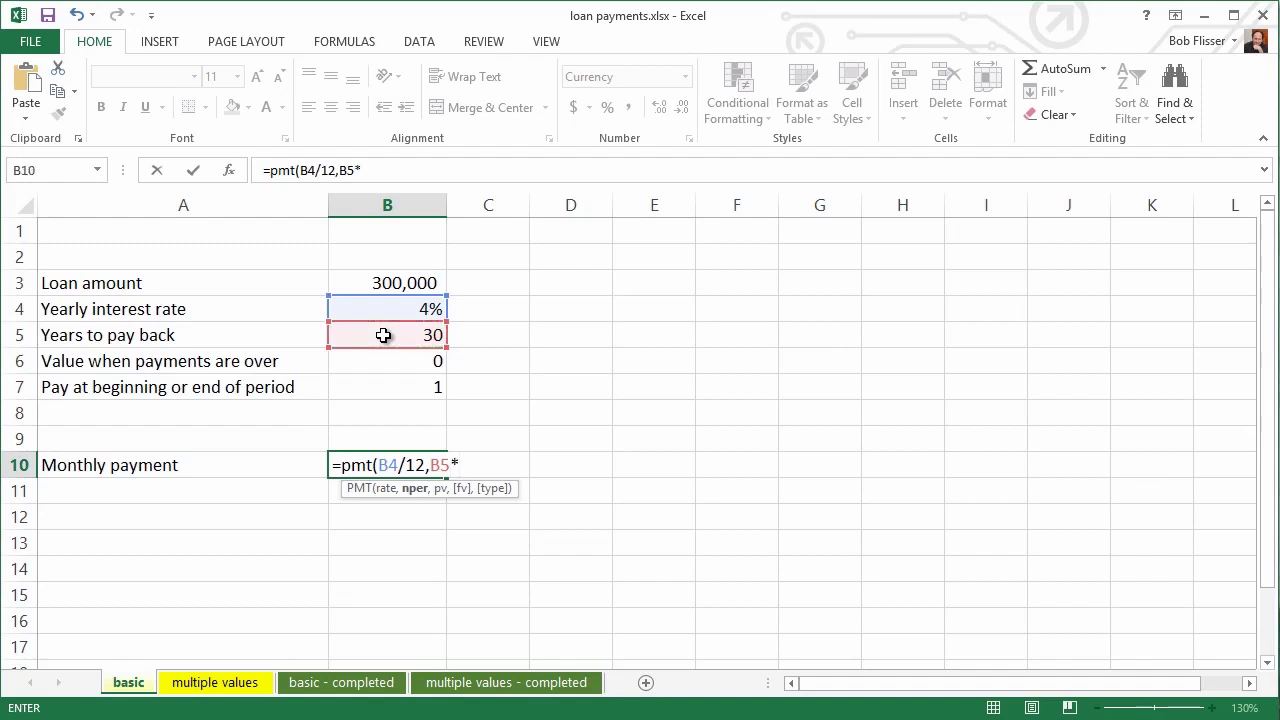
type("12,")
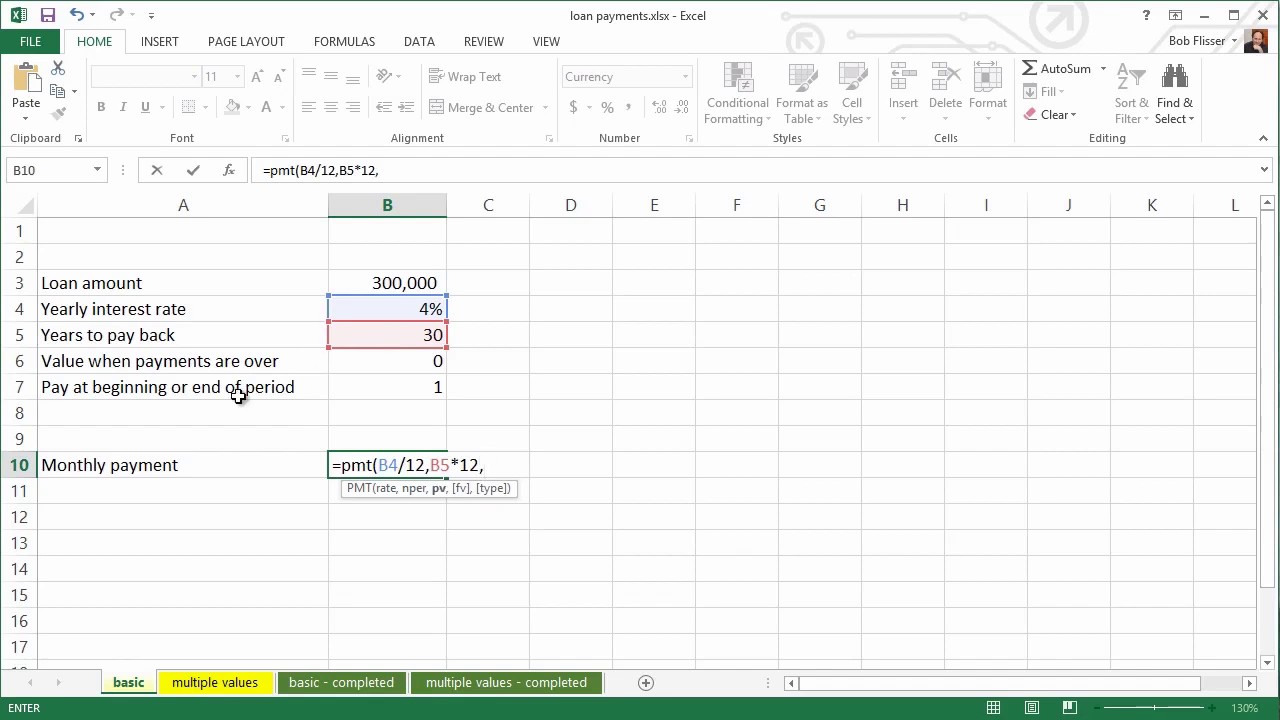
left_click(383, 283)
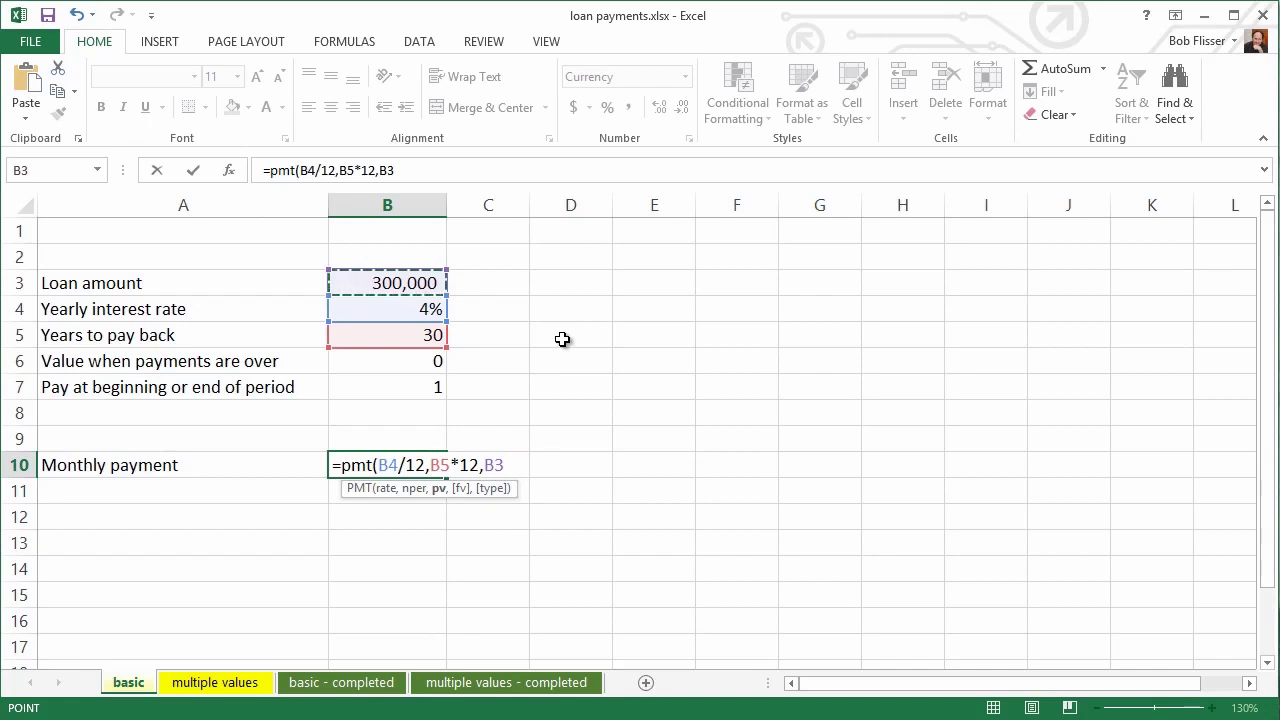
type(",")
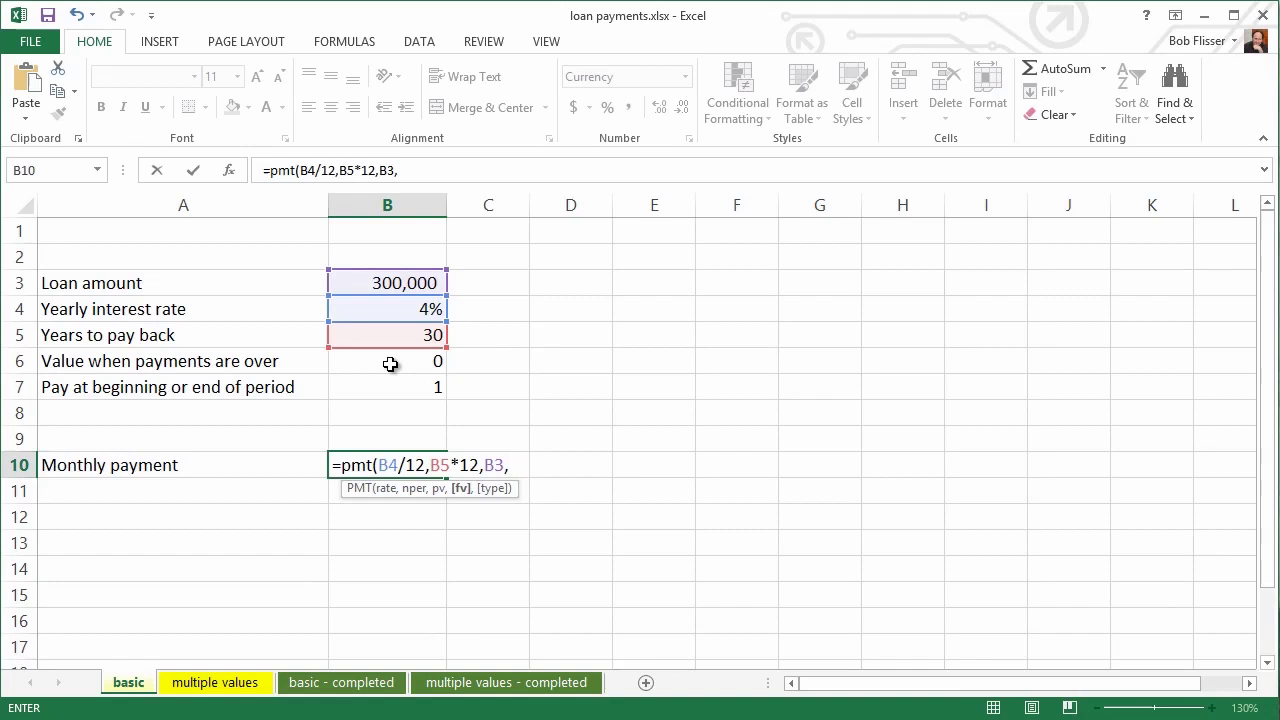
left_click(391, 362)
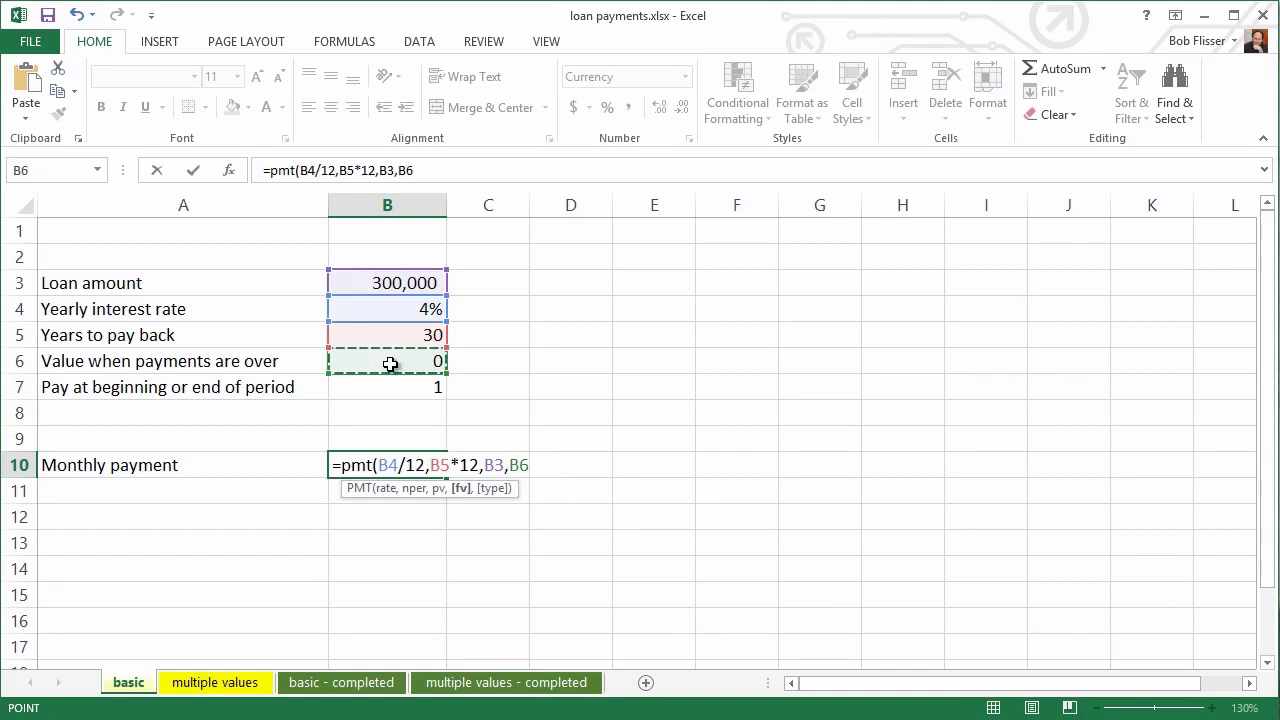
type(",")
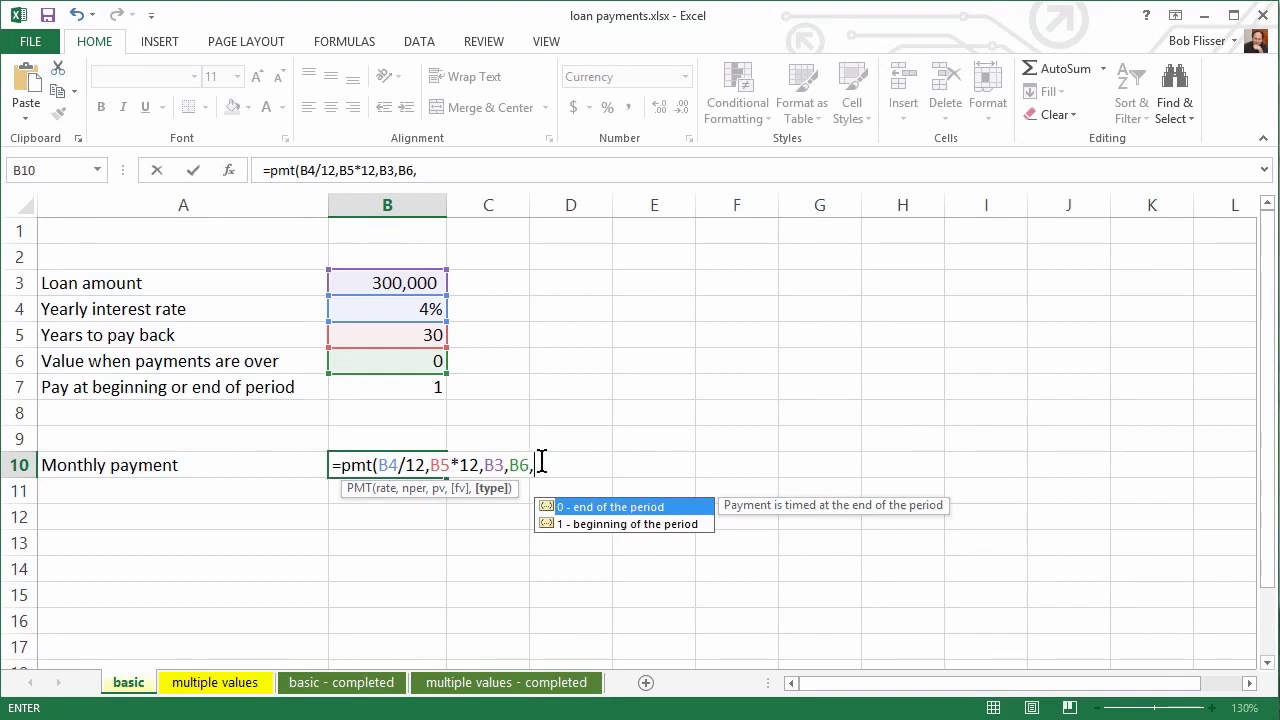
left_click(386, 391)
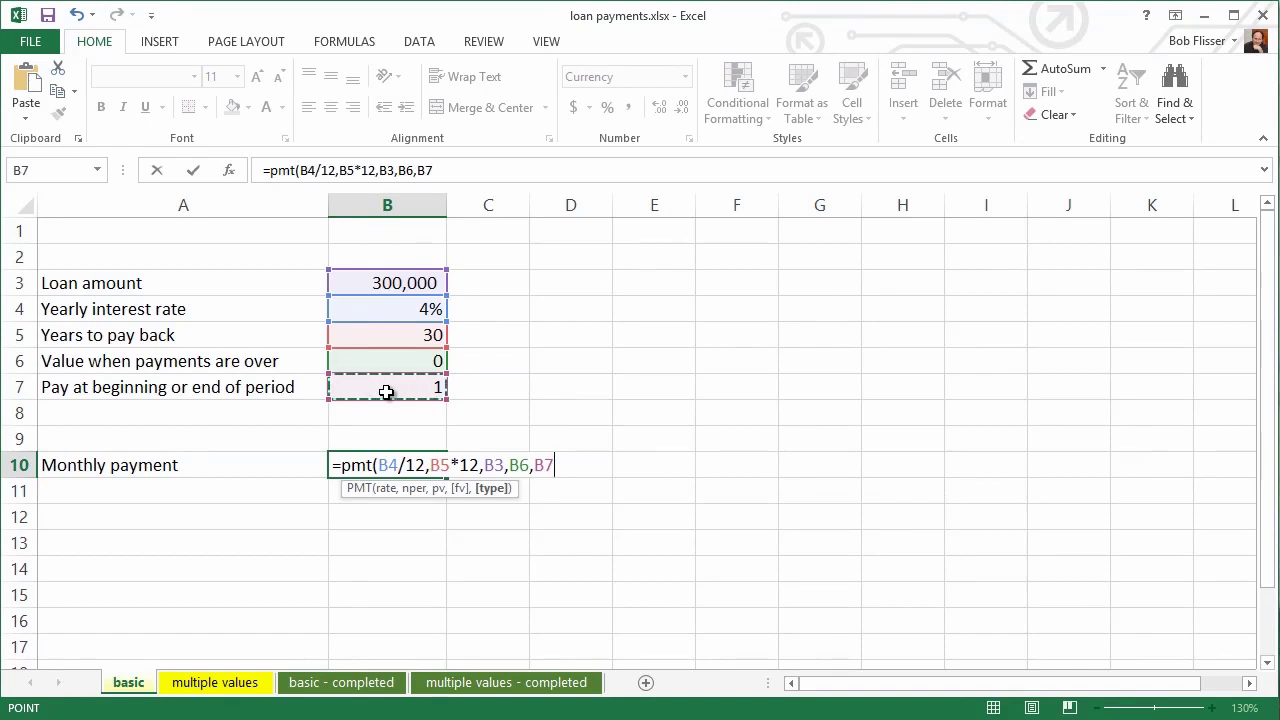
type(")")
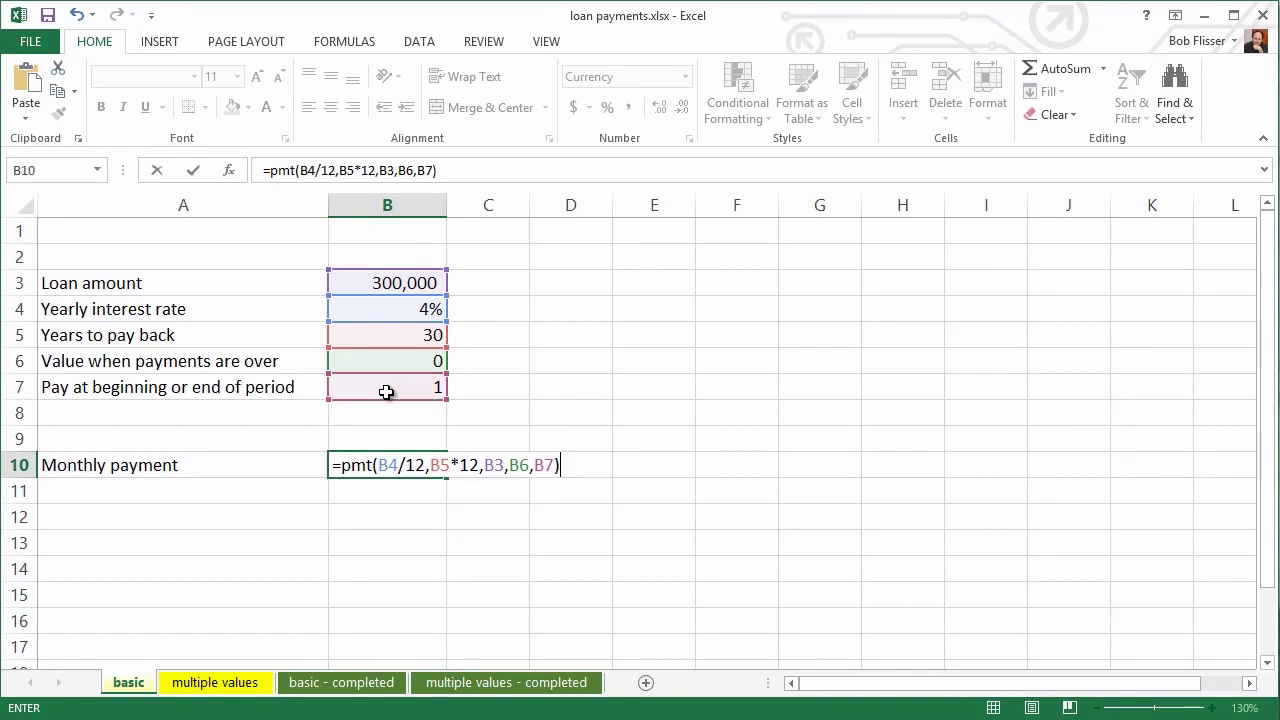
key("Return")
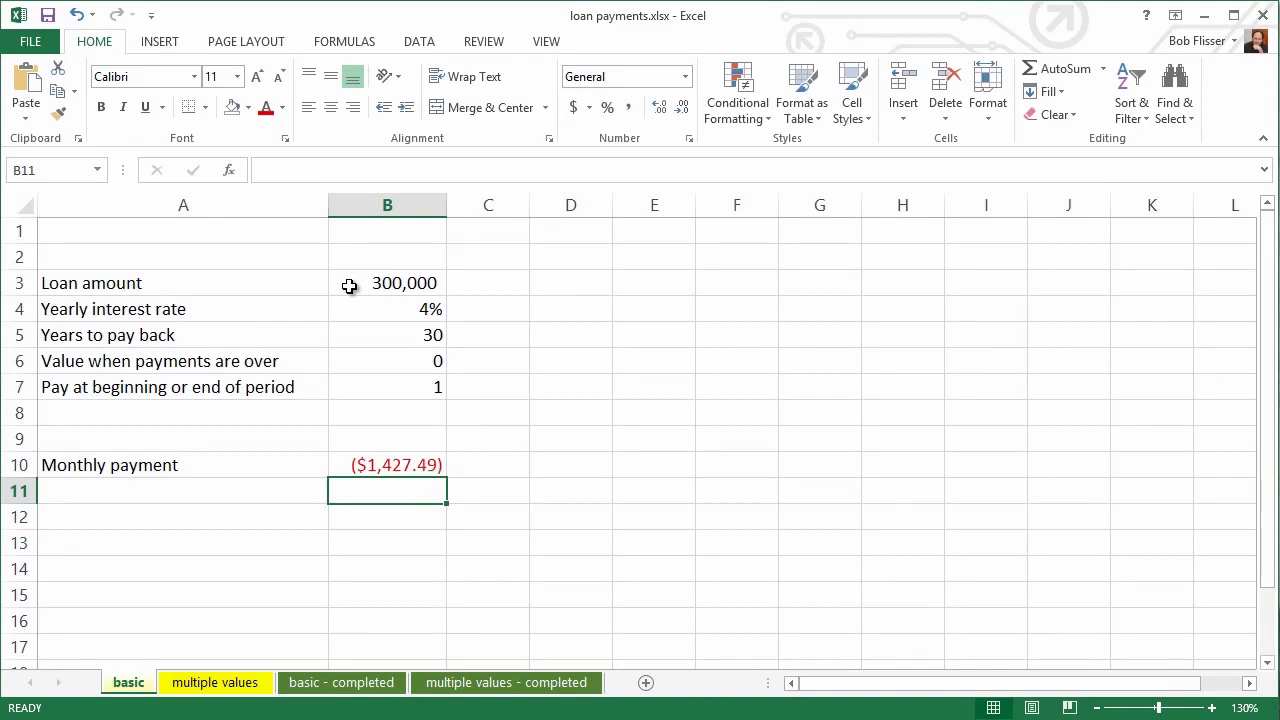
Step: Reopen B10's =PMT(B4/12,B5*12,B3,B6,B7) formula for in-cell editing
left_click(375, 467)
double_click(376, 466)
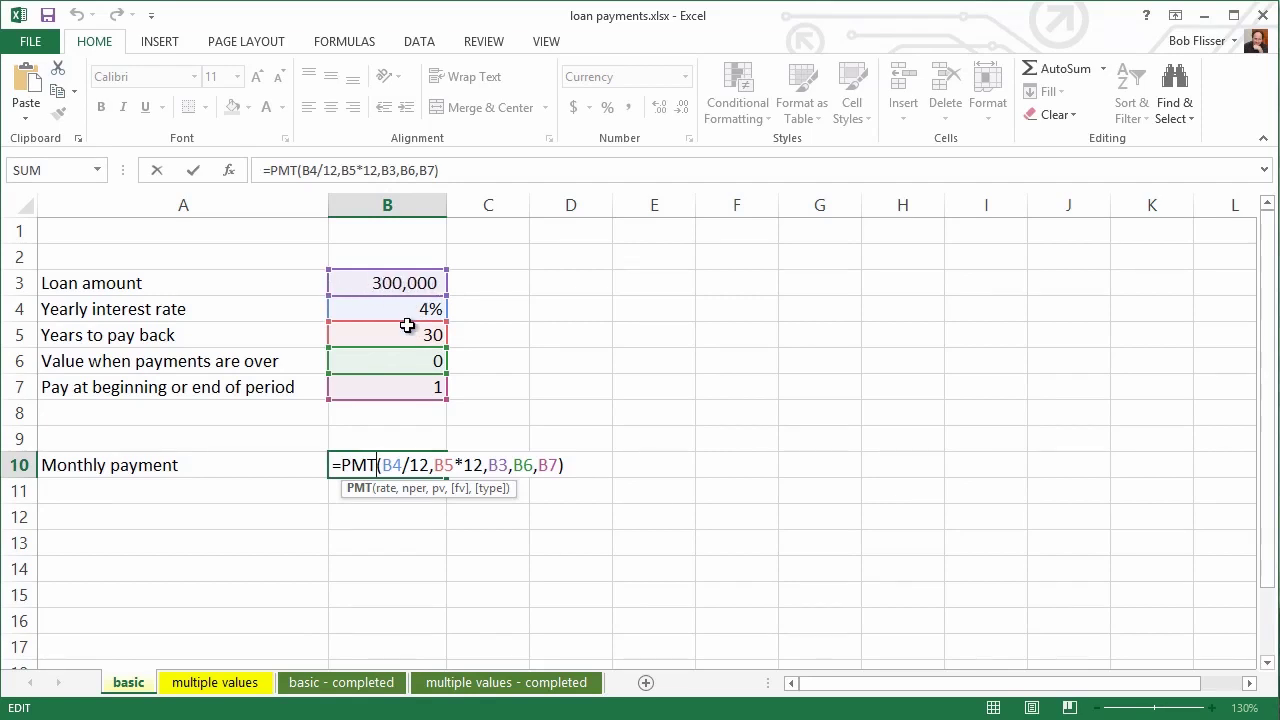
Step: Change B3 to -B3 in B10's PMT formula so the payment shows $1,427.49
left_click(486, 465)
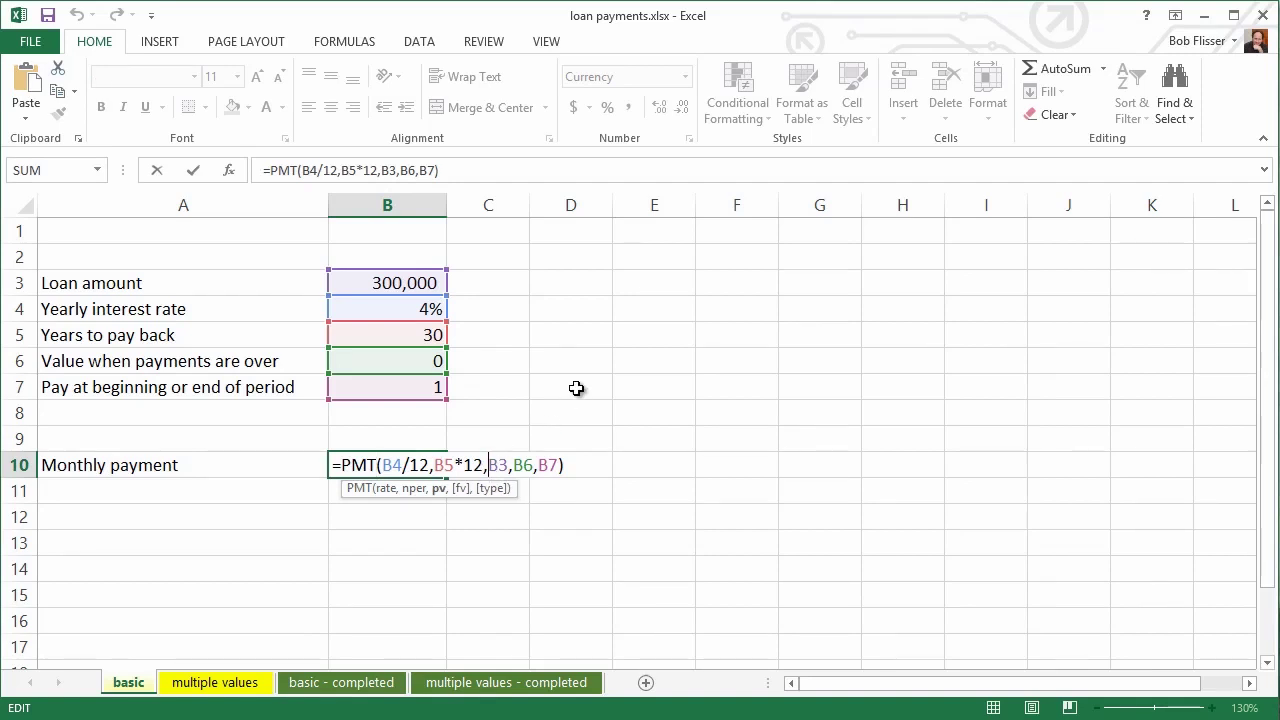
type("-")
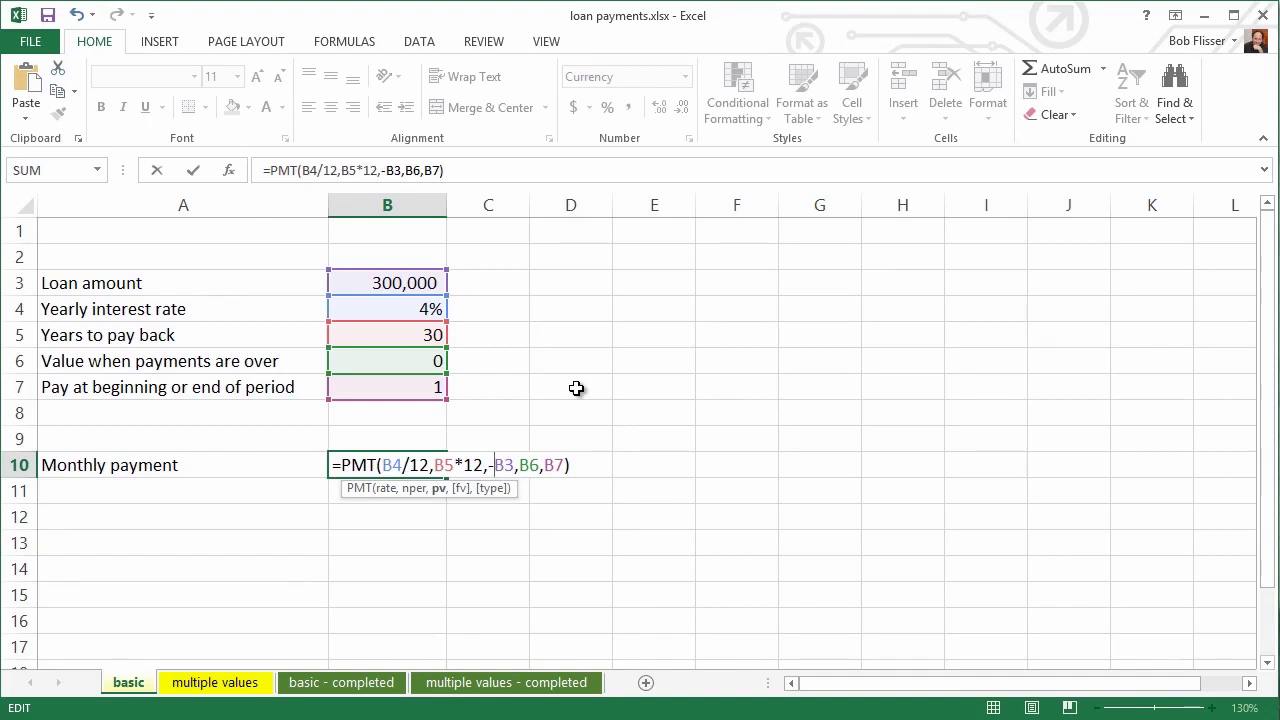
key("Return")
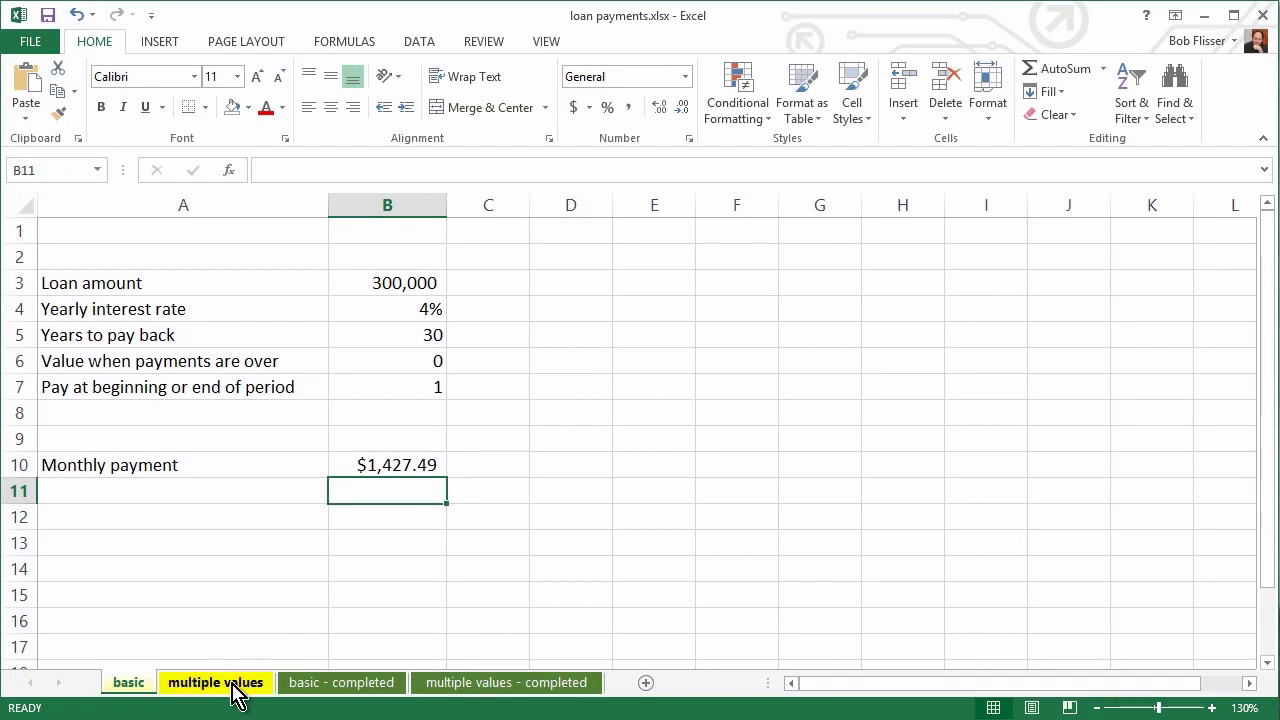
Step: Go to the 'multiple values' sheet with loan amounts across row 10 and rates down column B
left_click(236, 690)
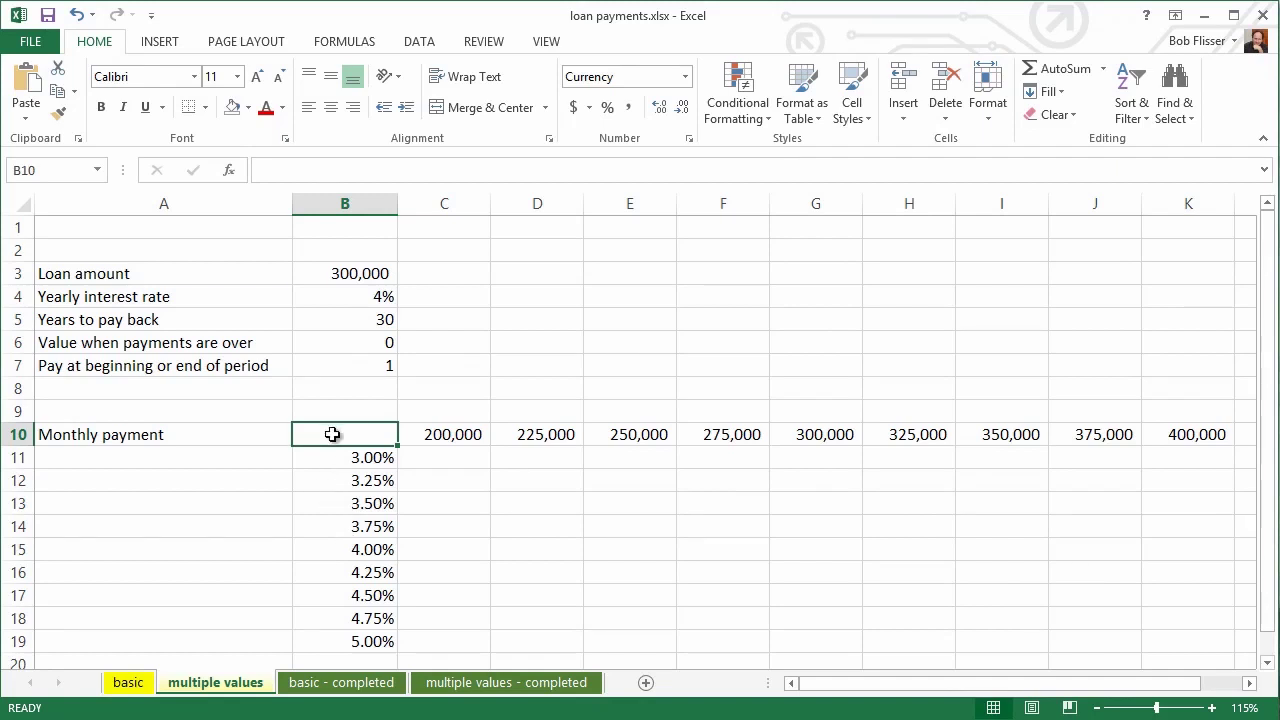
Step: Type =pmt(B4/12,B5*12,-B3,B6,B7 into B10 by referencing the rate, years, loan, end-value and timing cells
type("=")
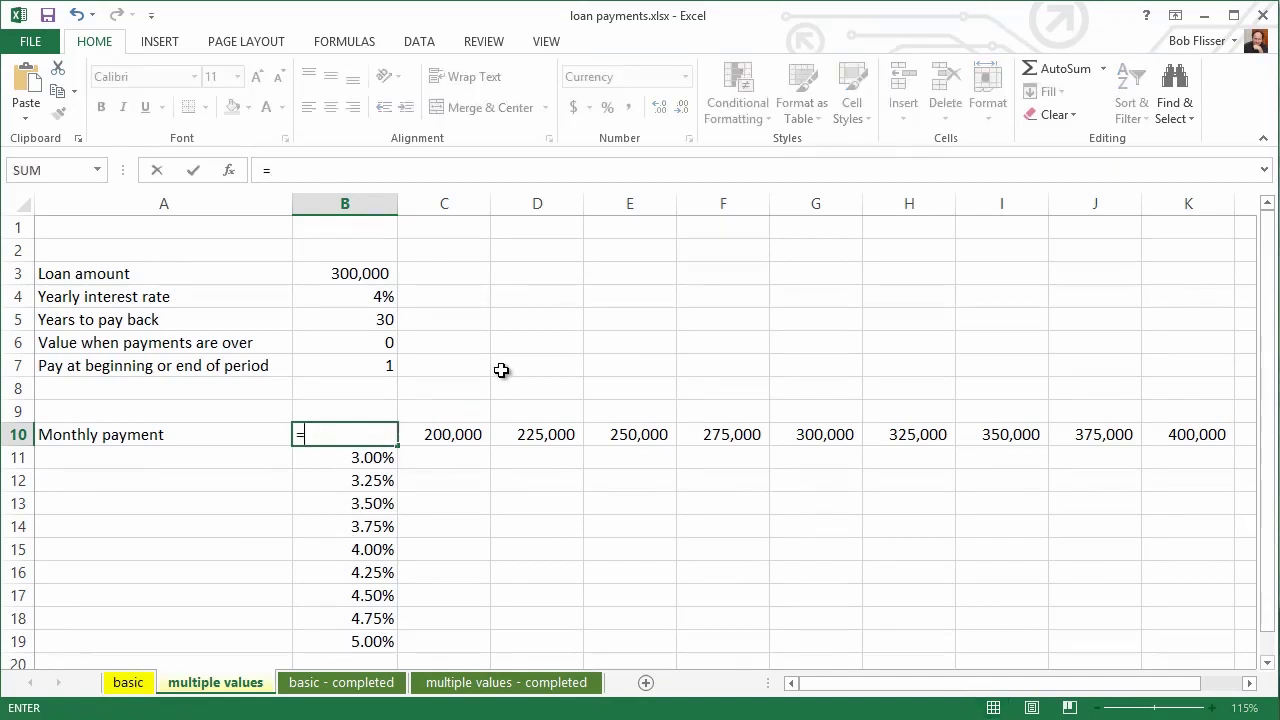
type("pmt(")
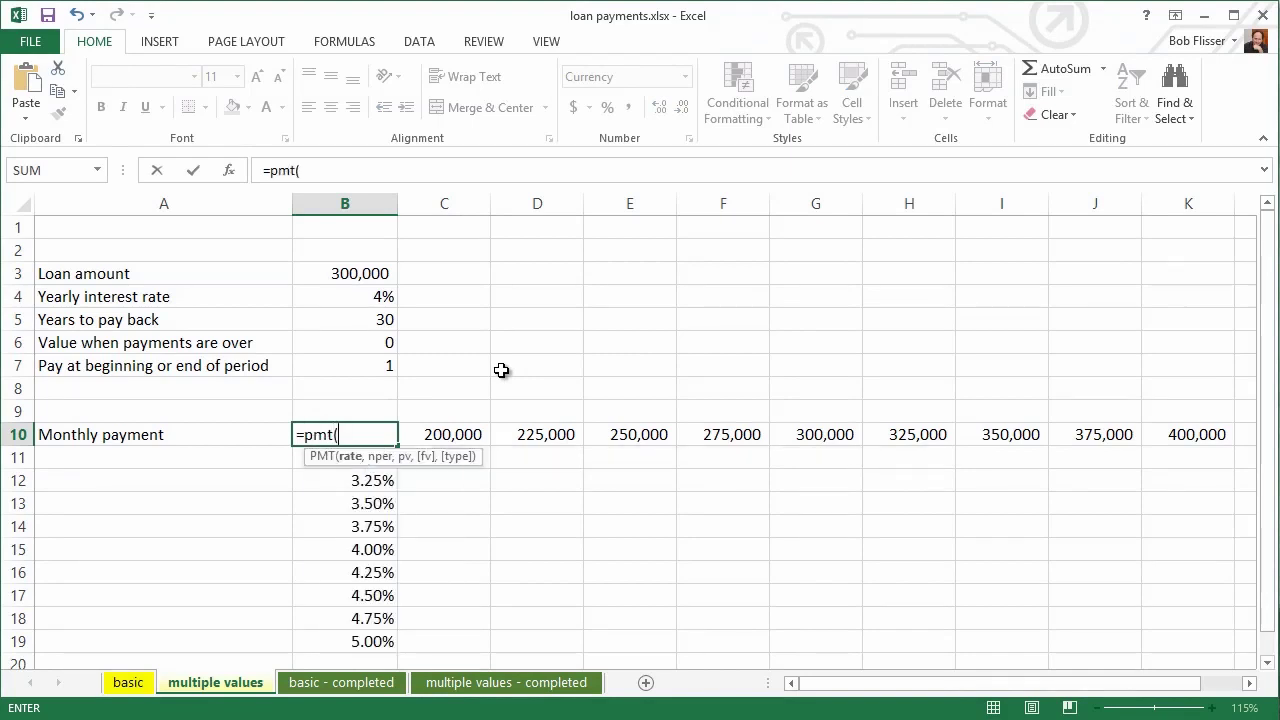
left_click(358, 297)
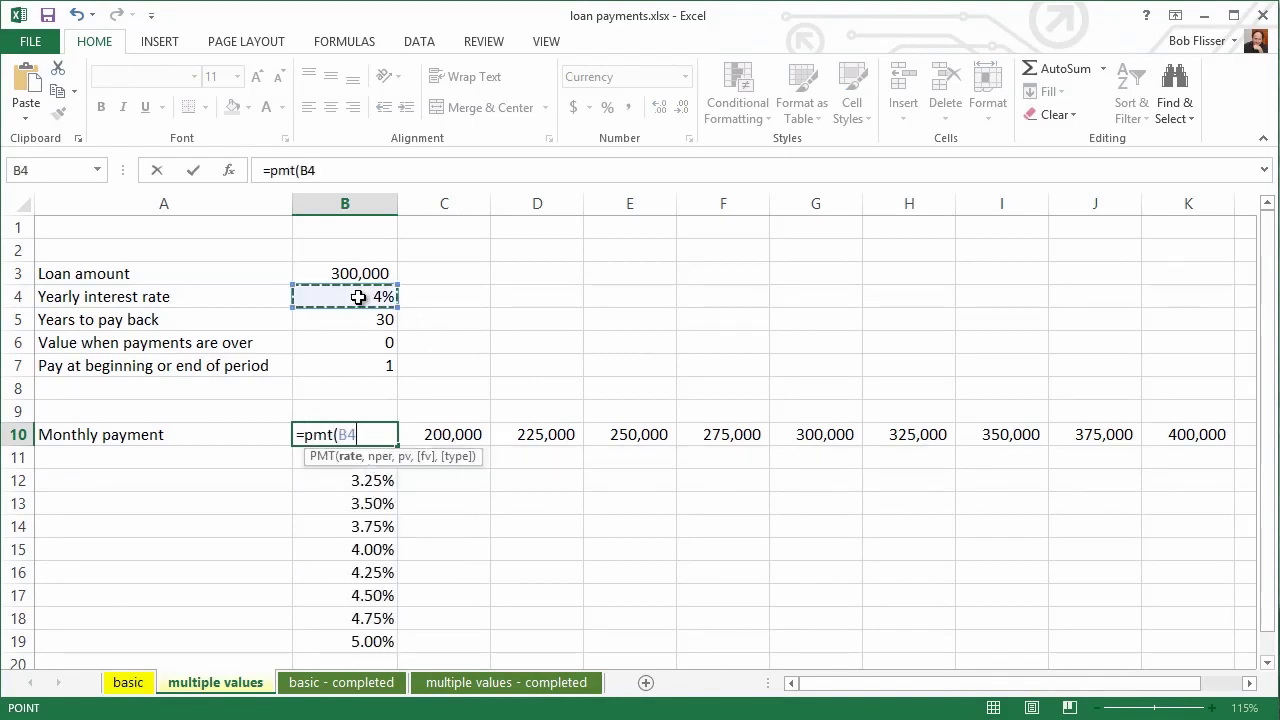
type("/12,")
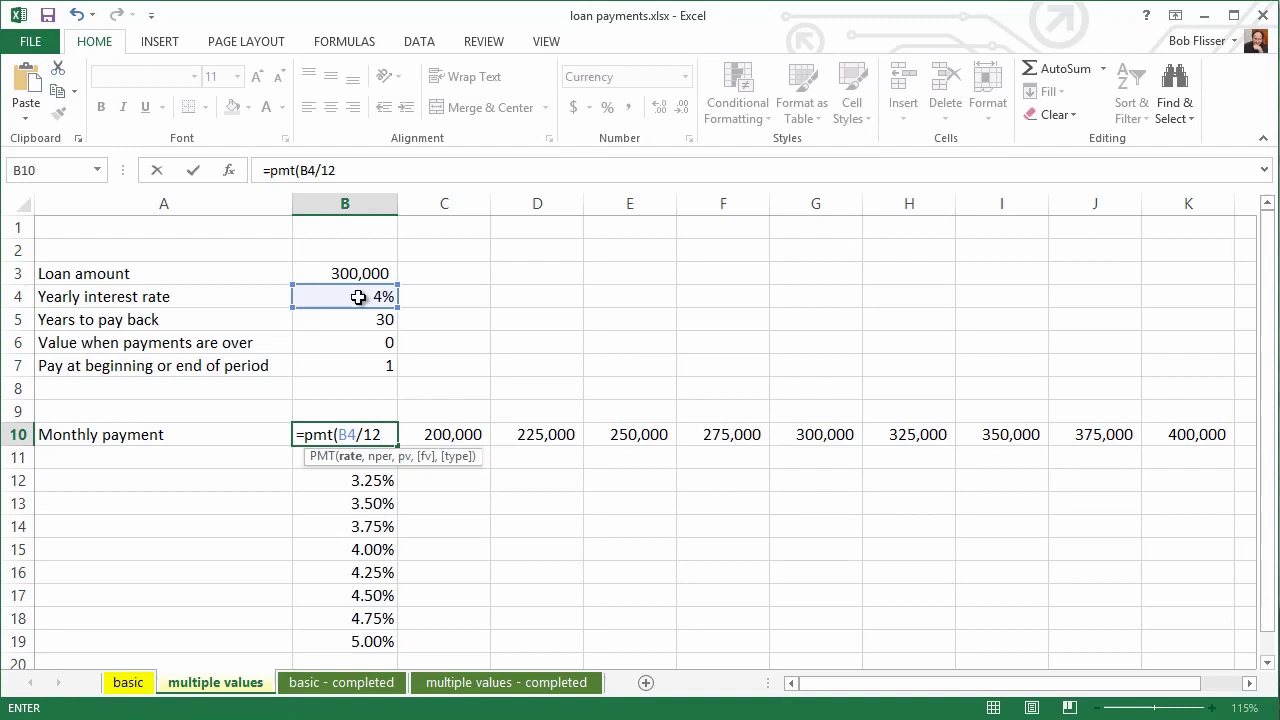
left_click(350, 320)
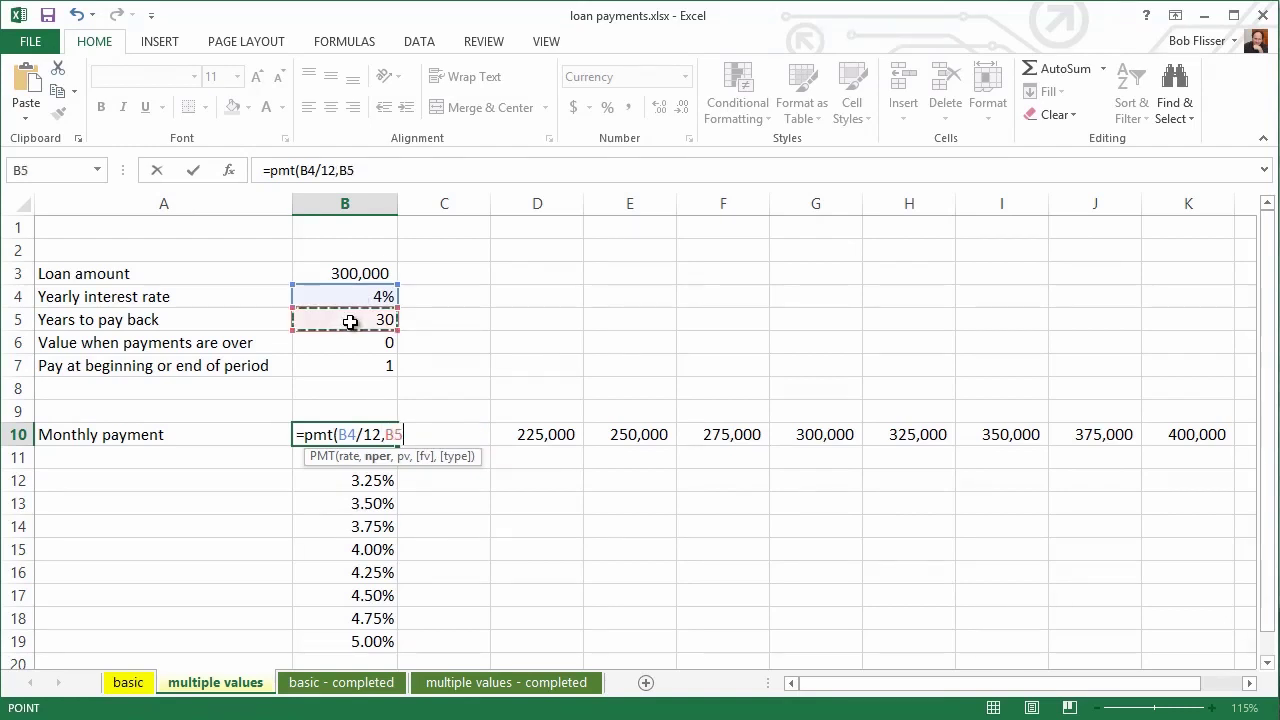
type("*")
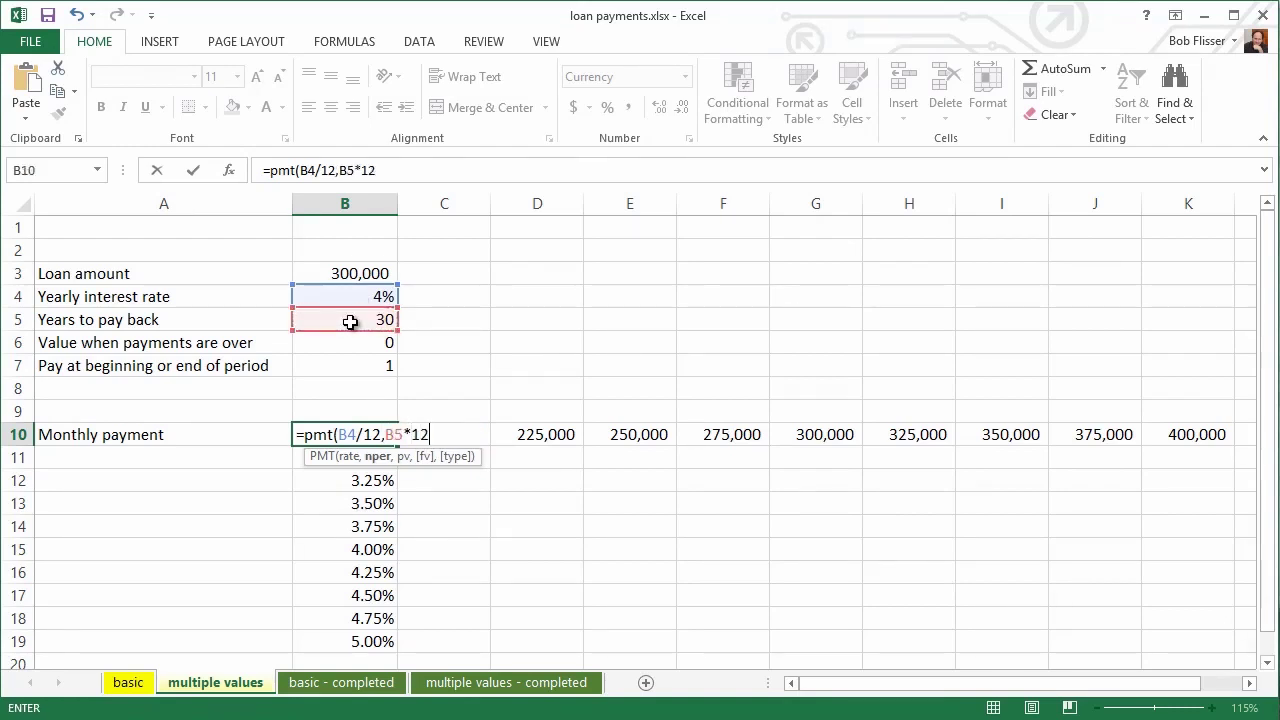
type("12,")
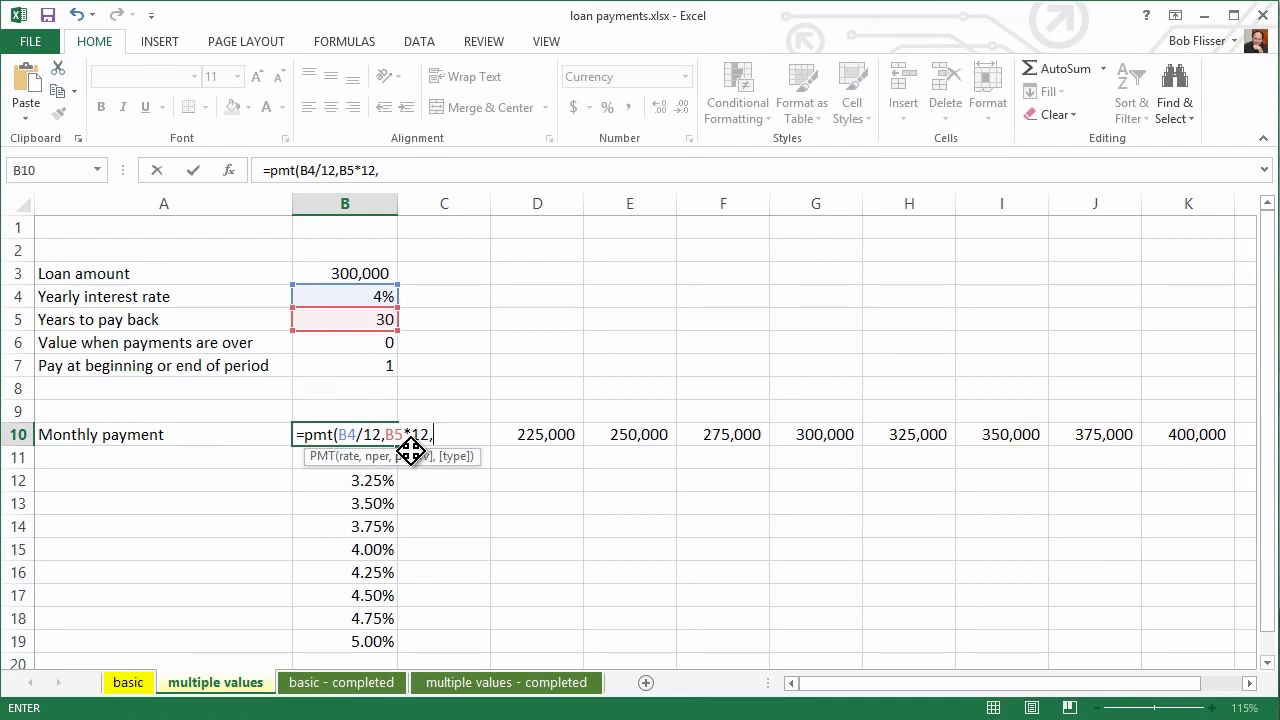
type("-")
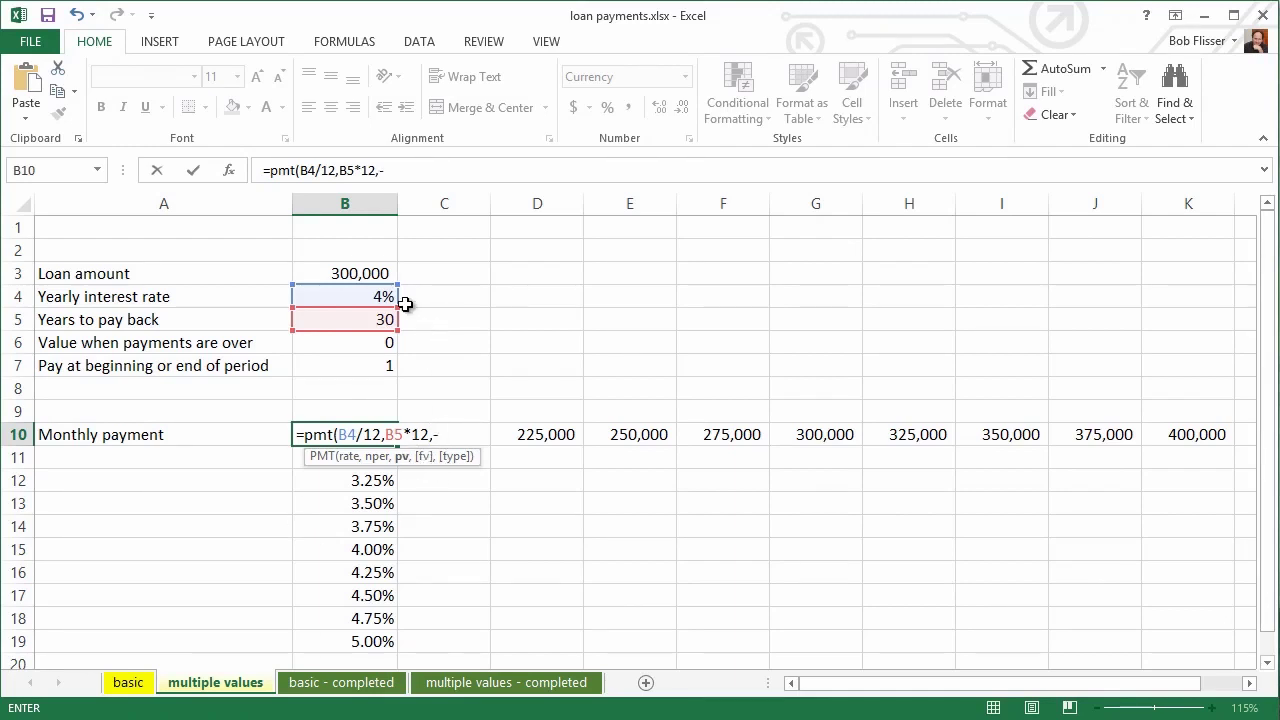
left_click(355, 272)
type(",")
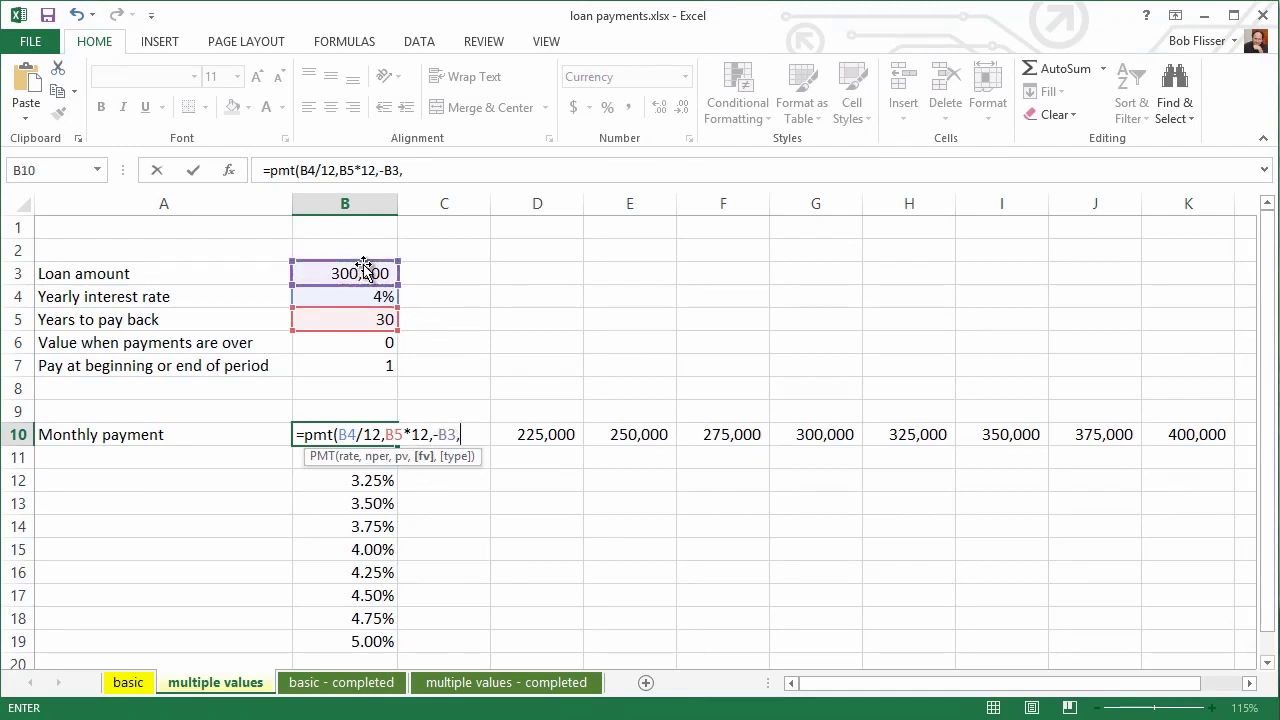
left_click(372, 343)
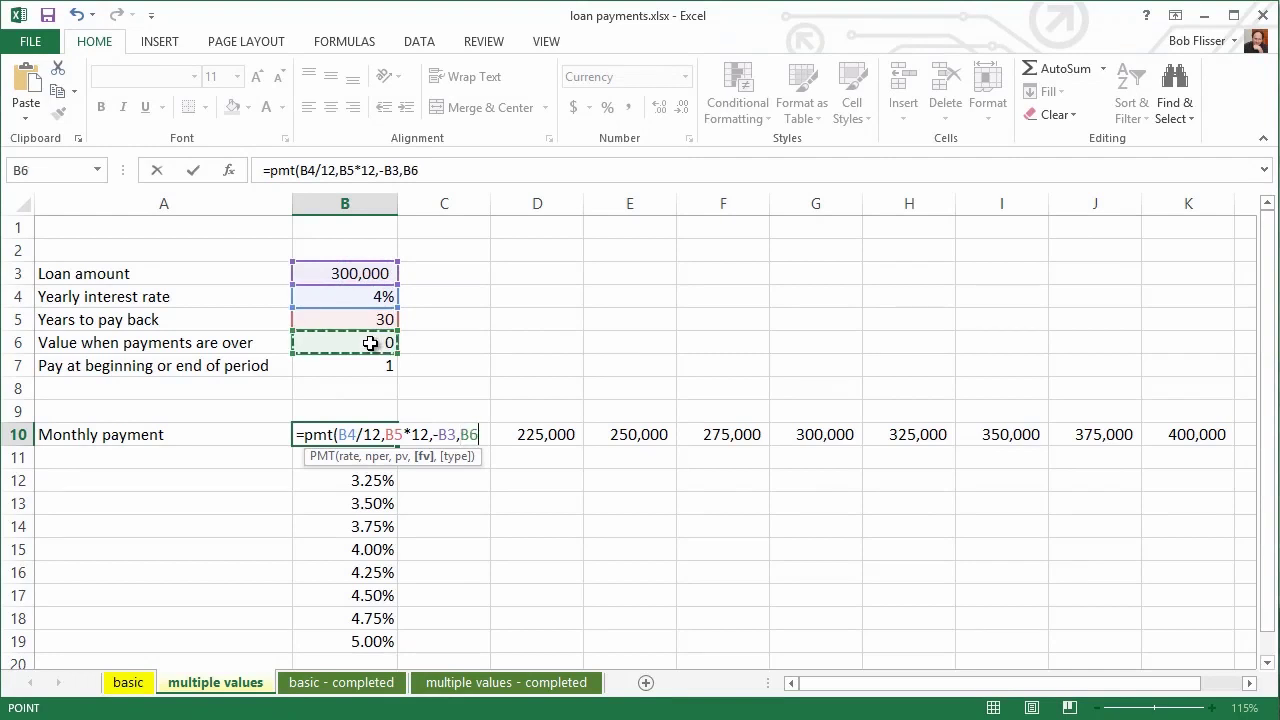
type(",")
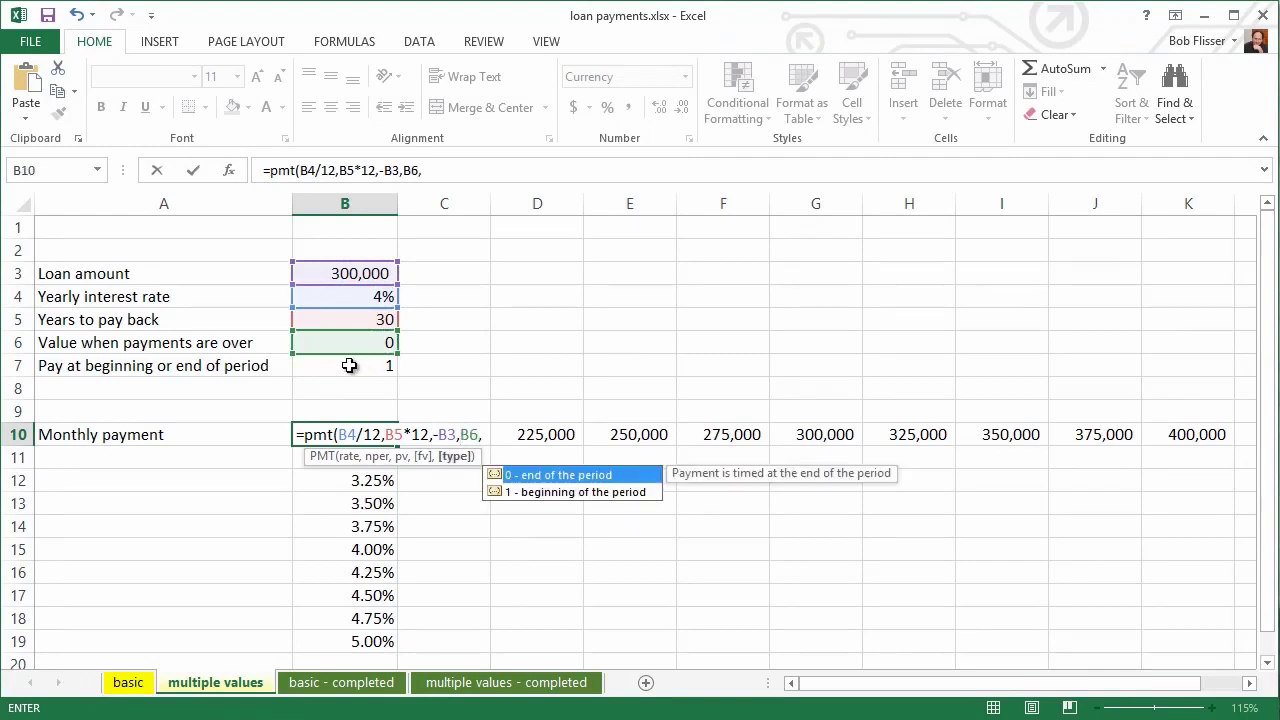
left_click(349, 366)
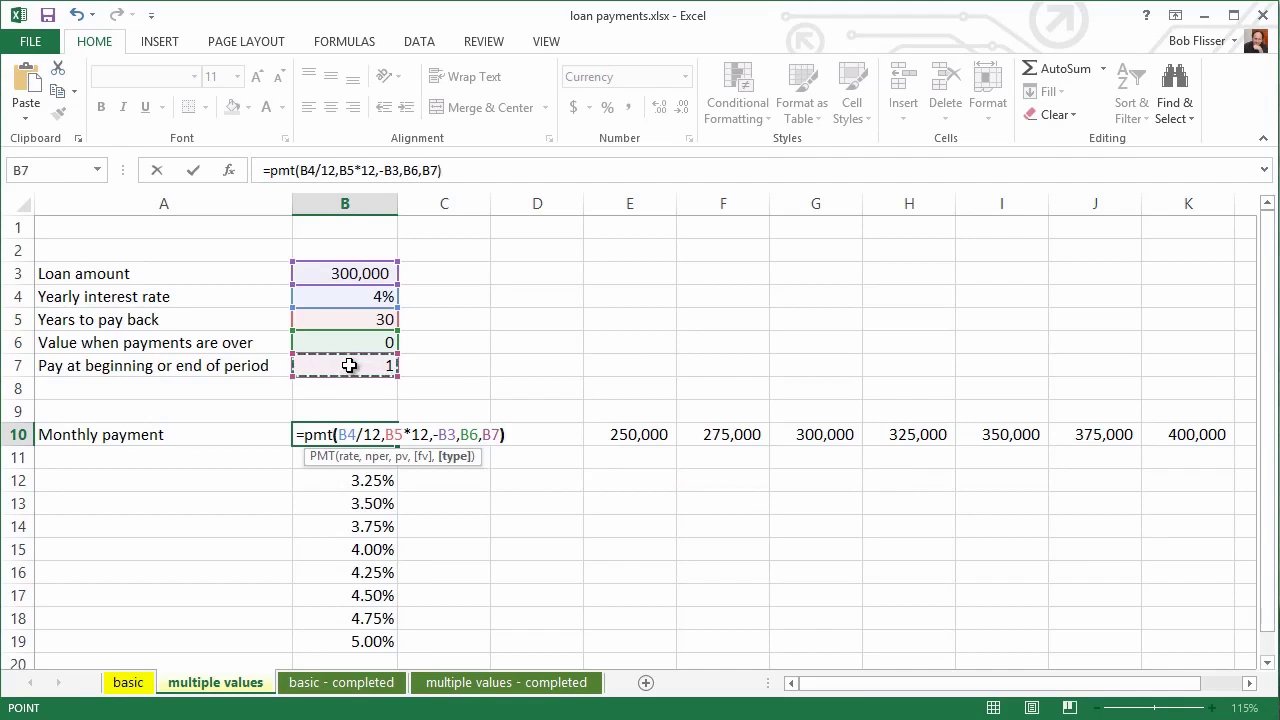
Step: Commit B10's PMT formula, showing $1,427.49, and select the data table range B10:K19
key("Return")
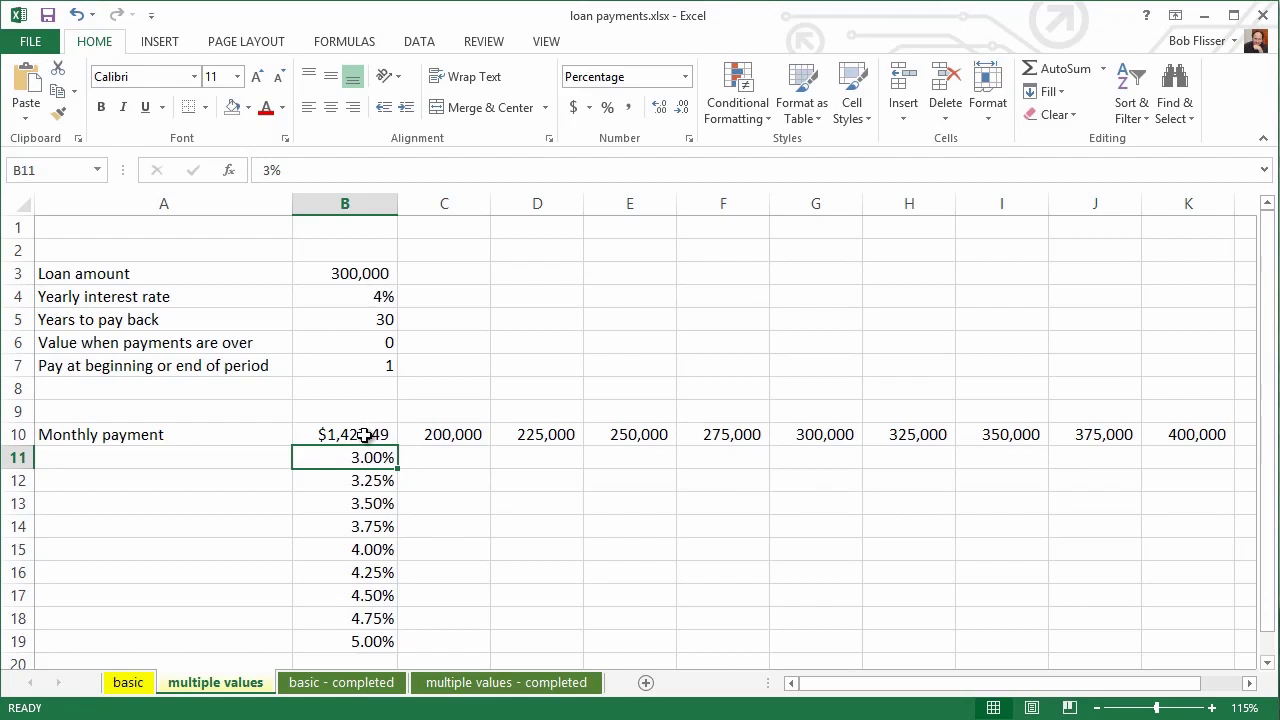
left_click(365, 435)
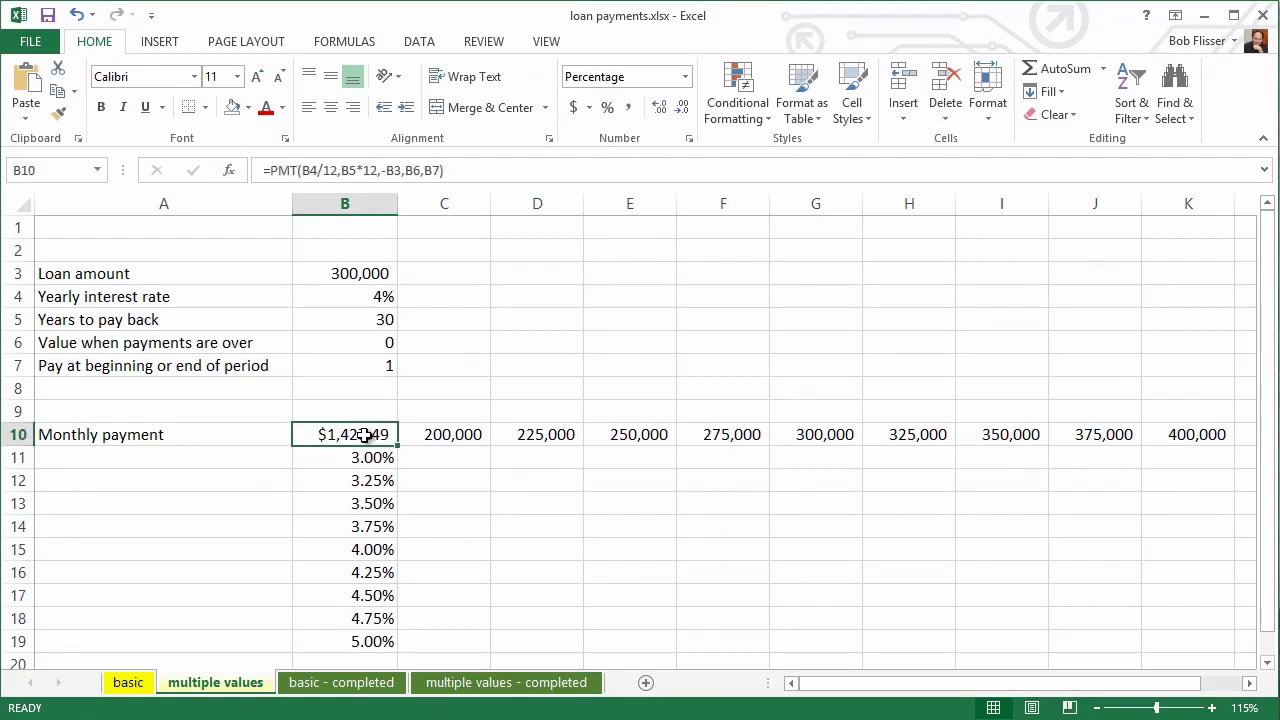
left_click_drag(365, 435, 1146, 636)
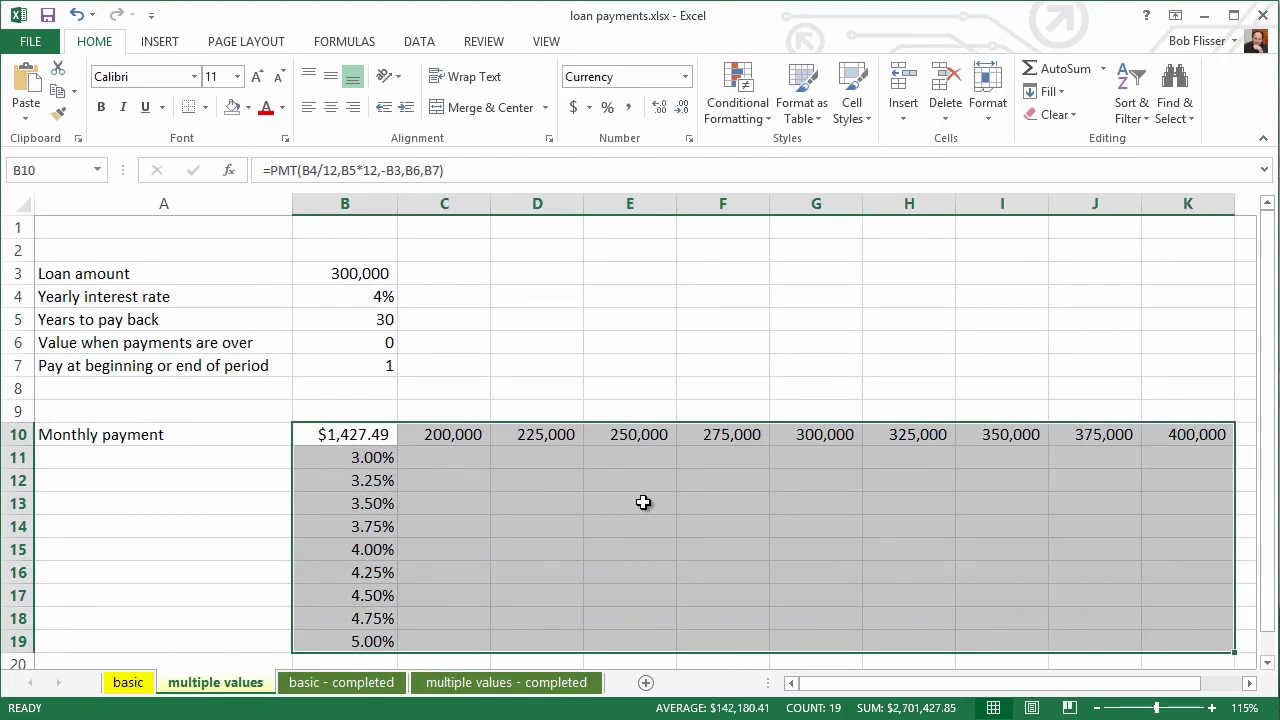
Step: Open the Data Table dialog from the DATA tab's What-If Analysis menu
left_click(425, 47)
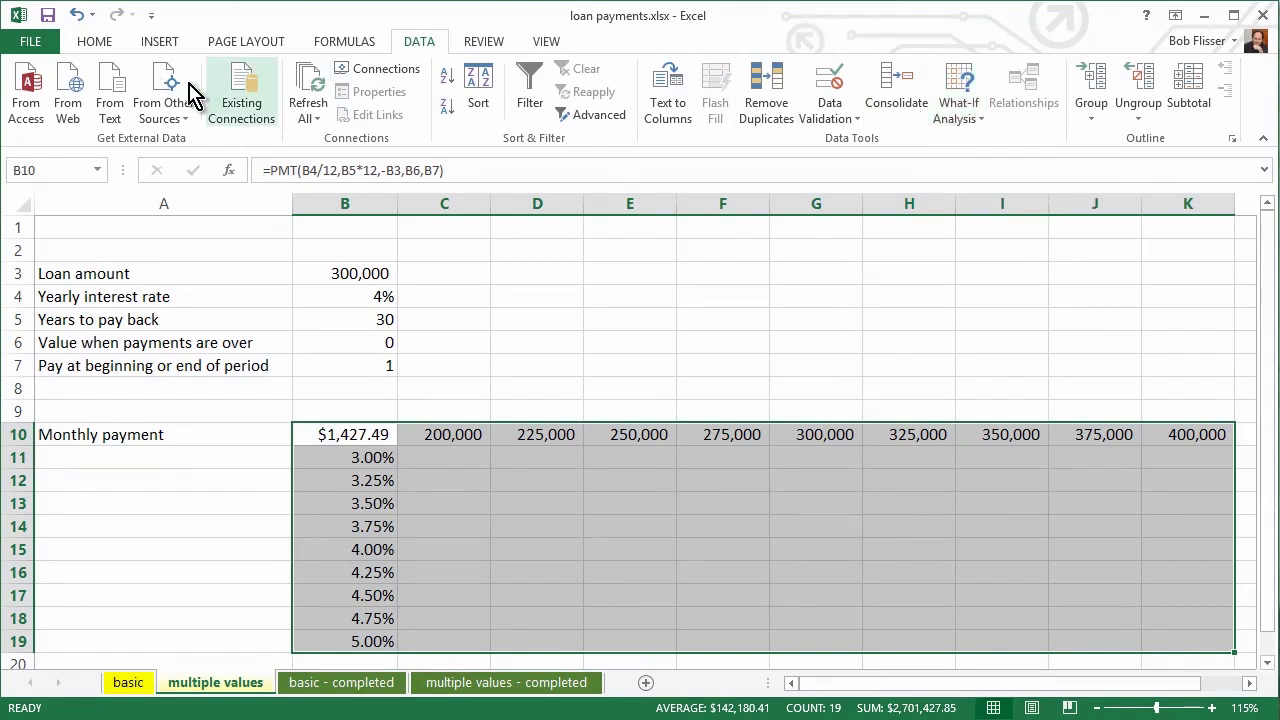
left_click(980, 128)
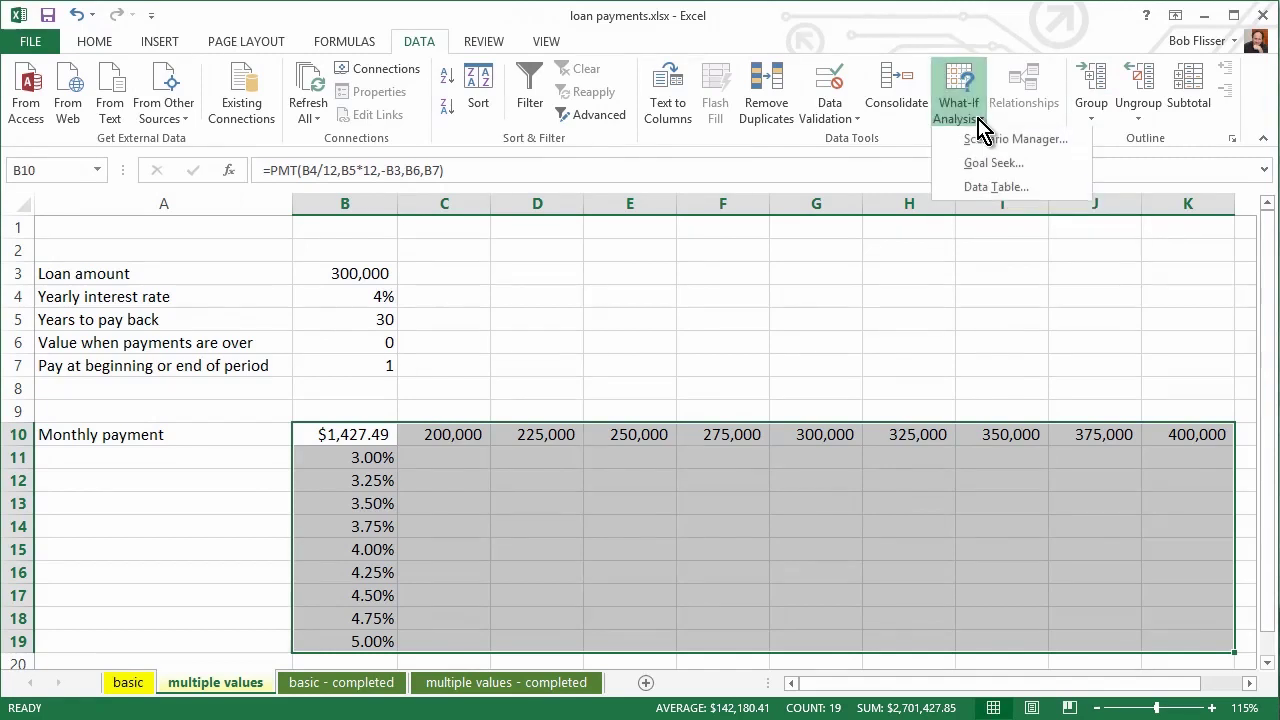
left_click(1037, 189)
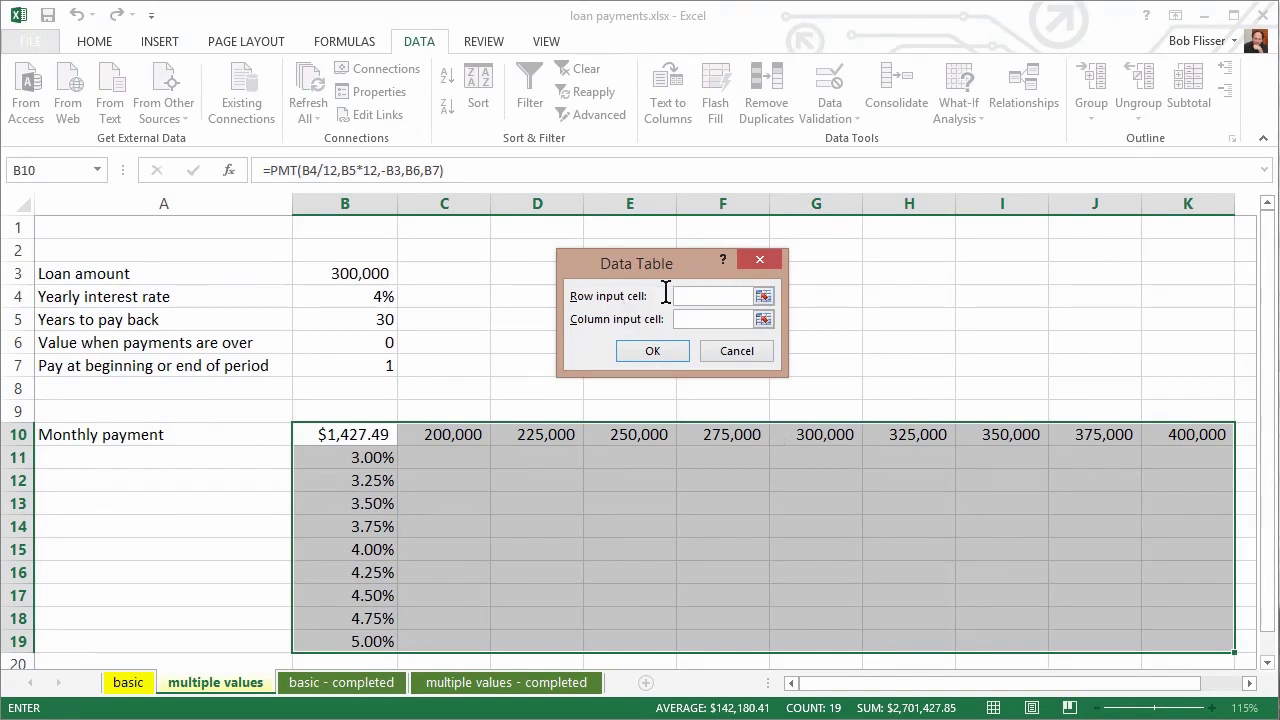
Step: Create the data table with row input cell B3 and column input cell B4
left_click(345, 273)
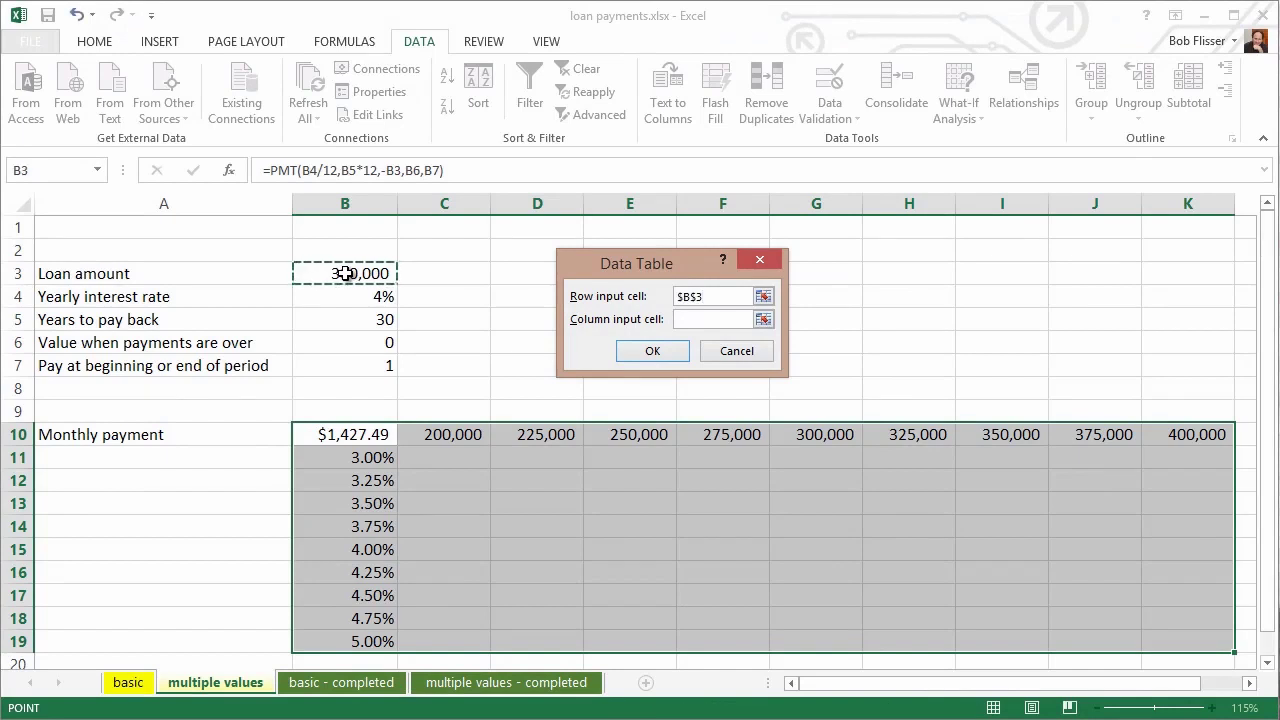
left_click(702, 318)
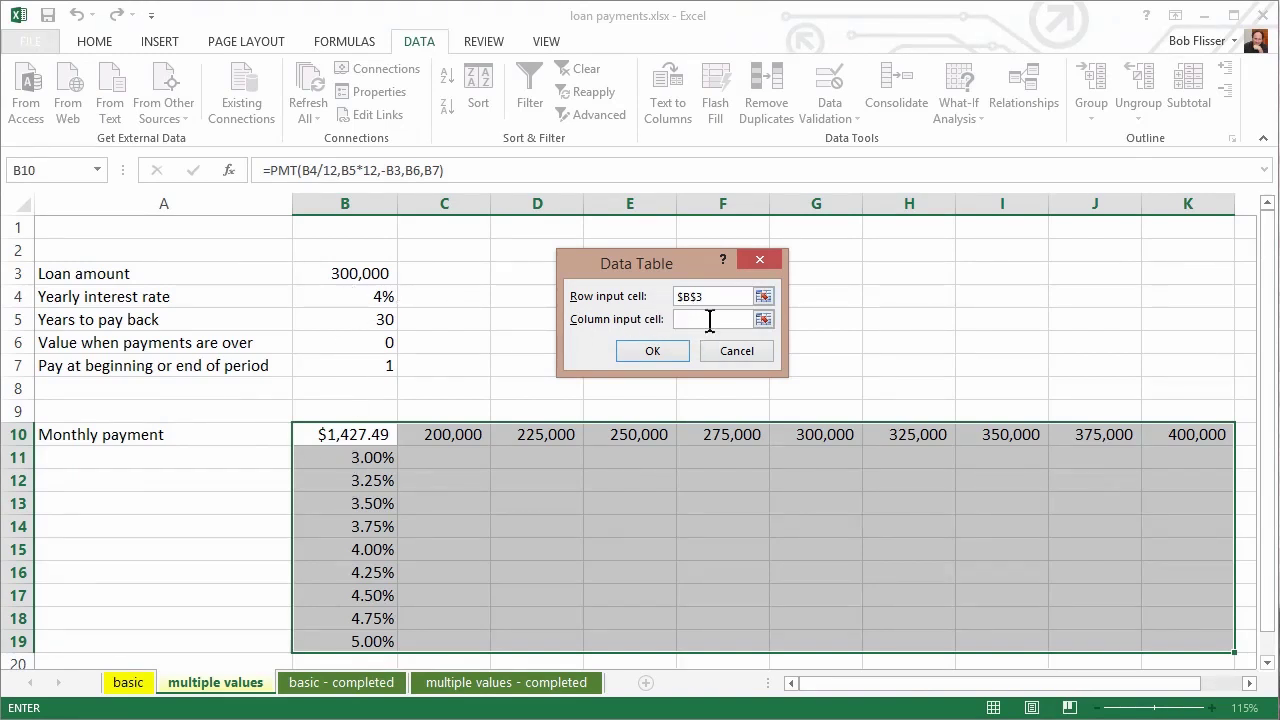
left_click(358, 297)
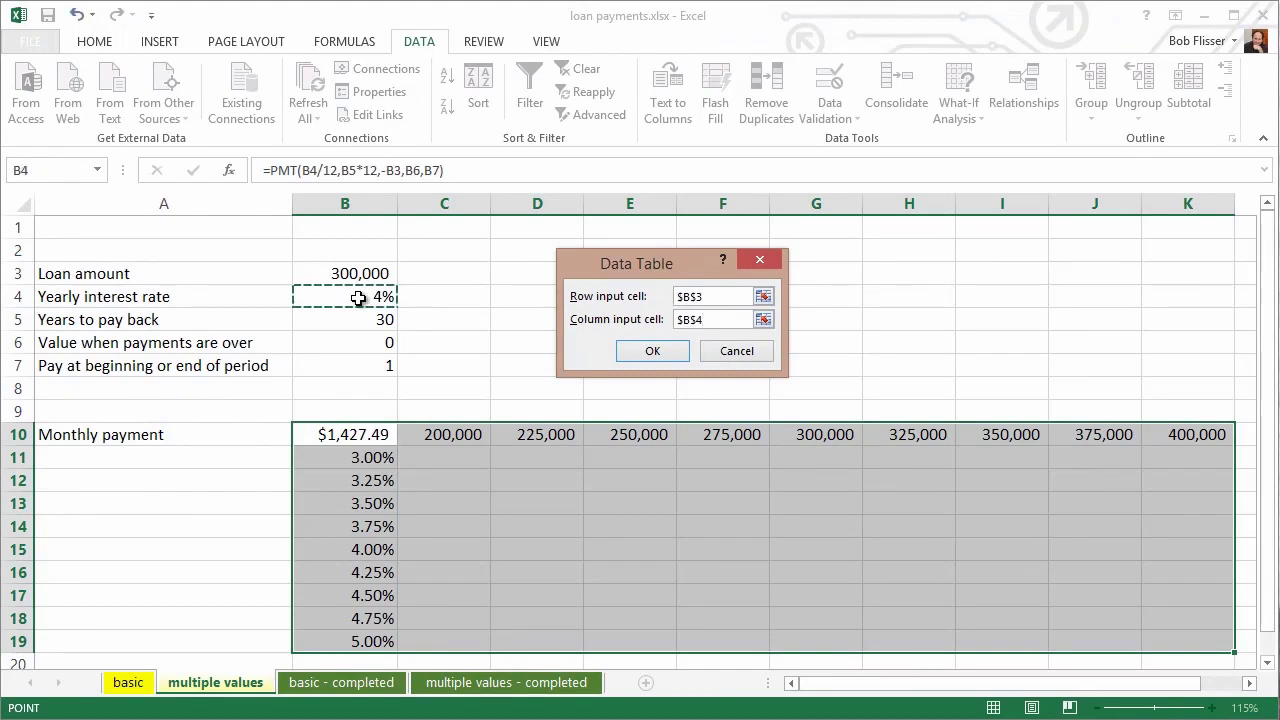
left_click(655, 351)
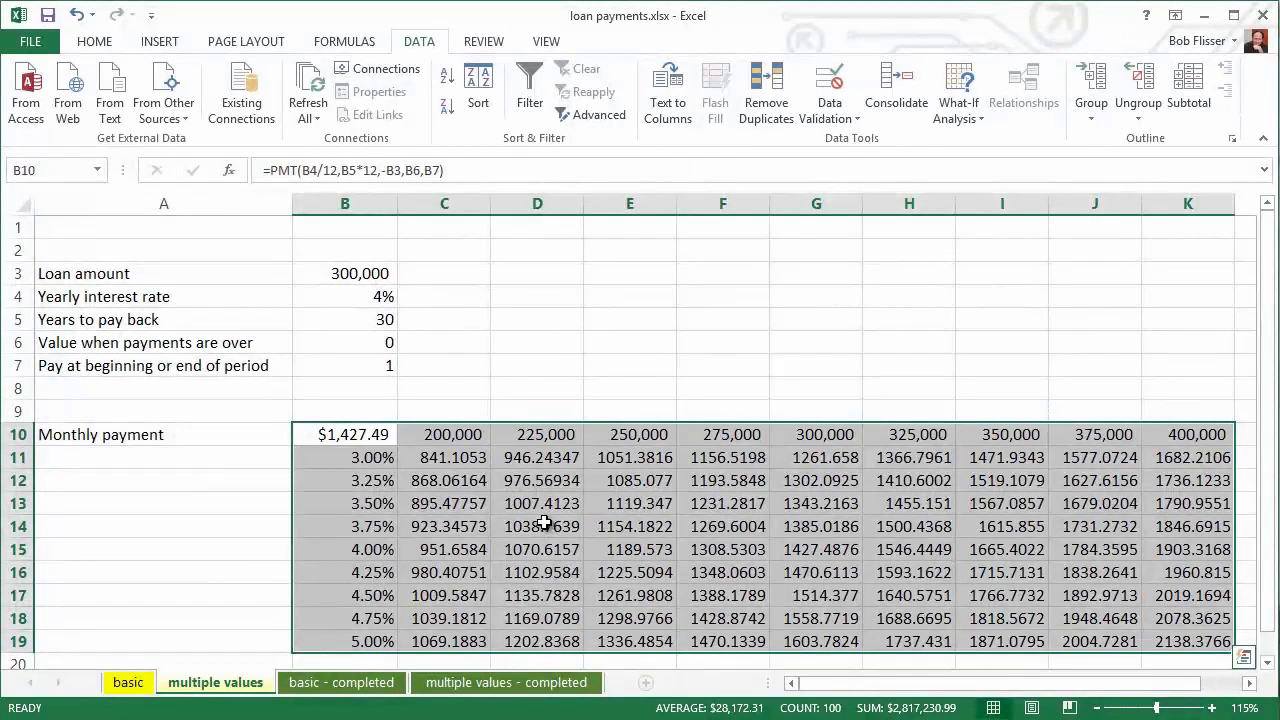
Step: Apply comma number format with two decimals to the payment results in C11:K19
left_click(447, 459)
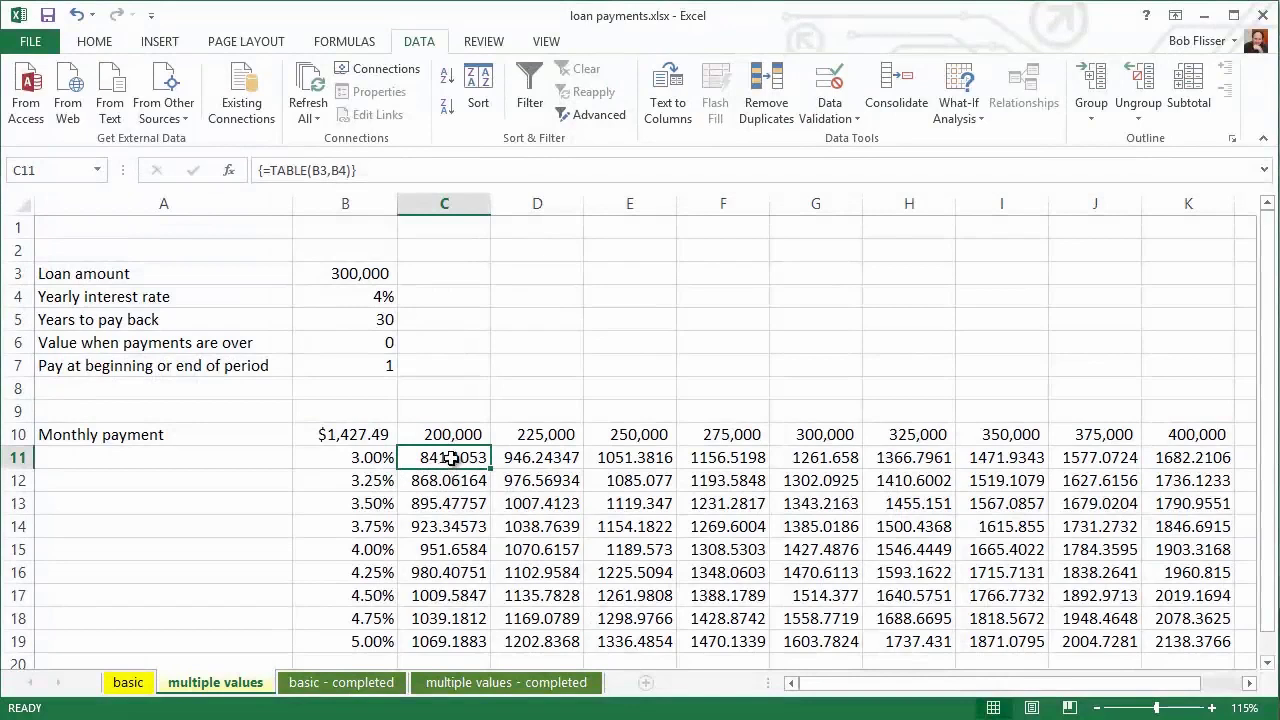
left_click_drag(452, 457, 1170, 638)
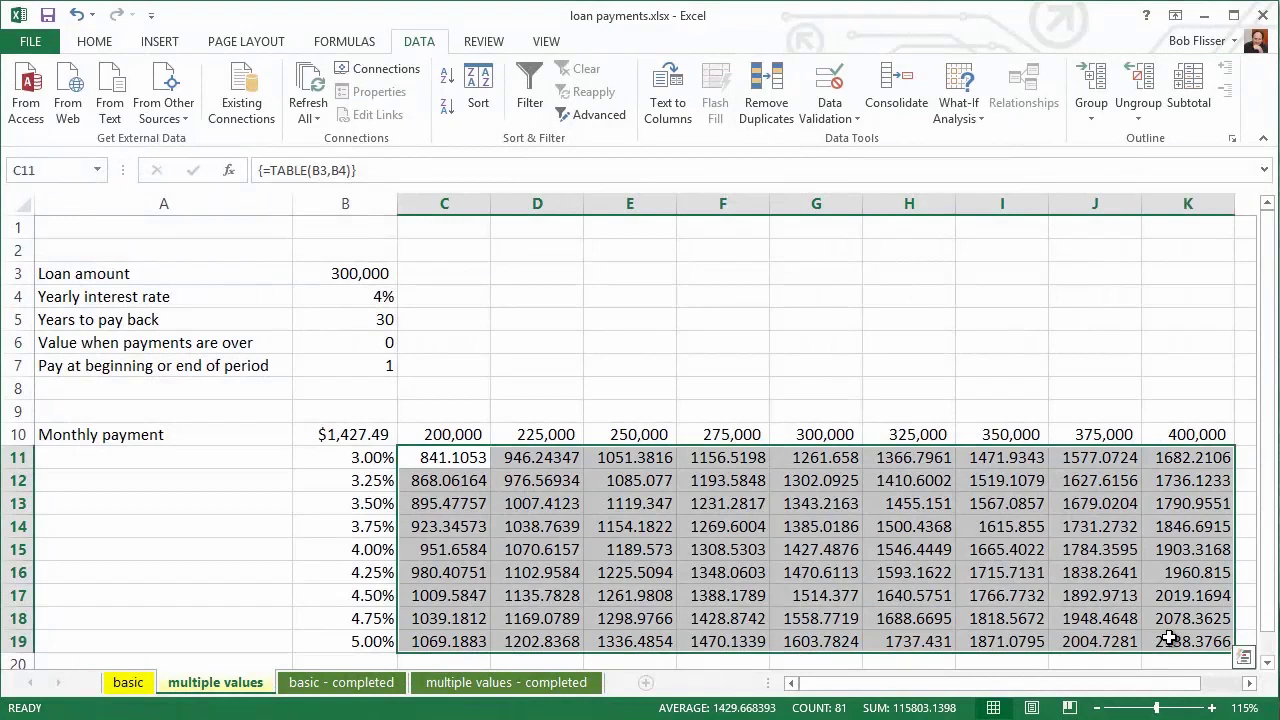
left_click(106, 45)
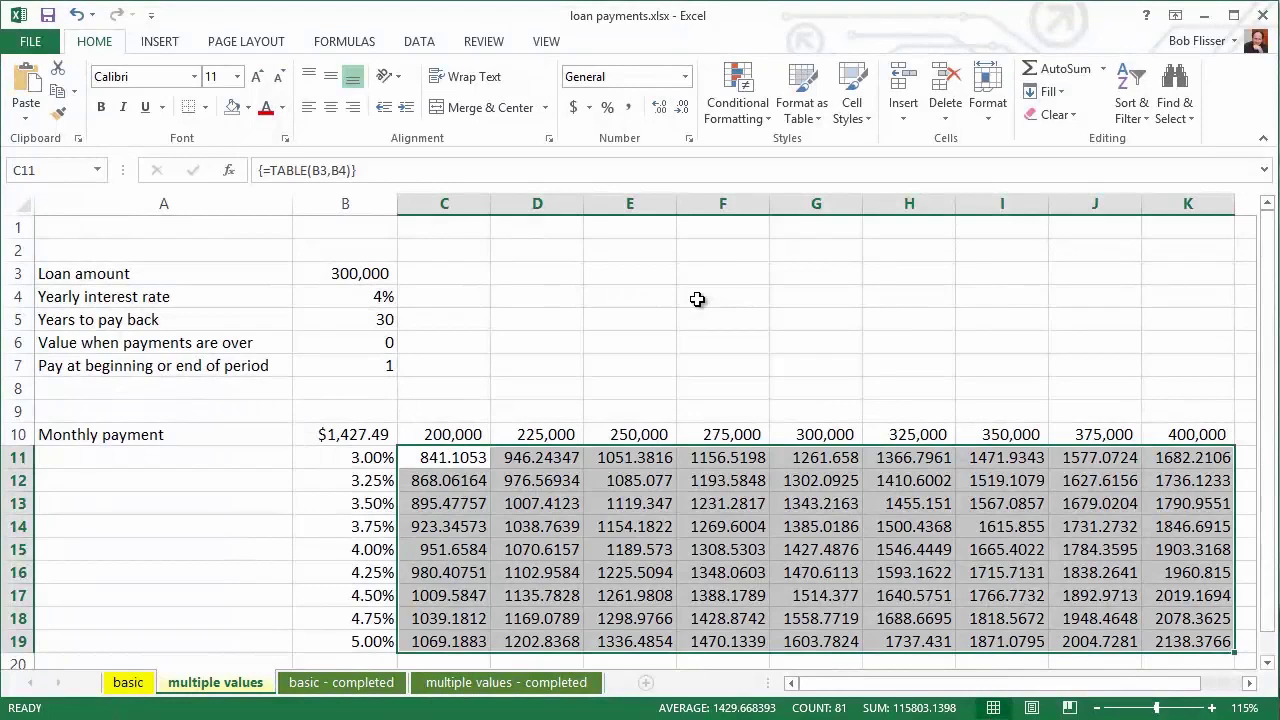
key("ctrl+shift+1")
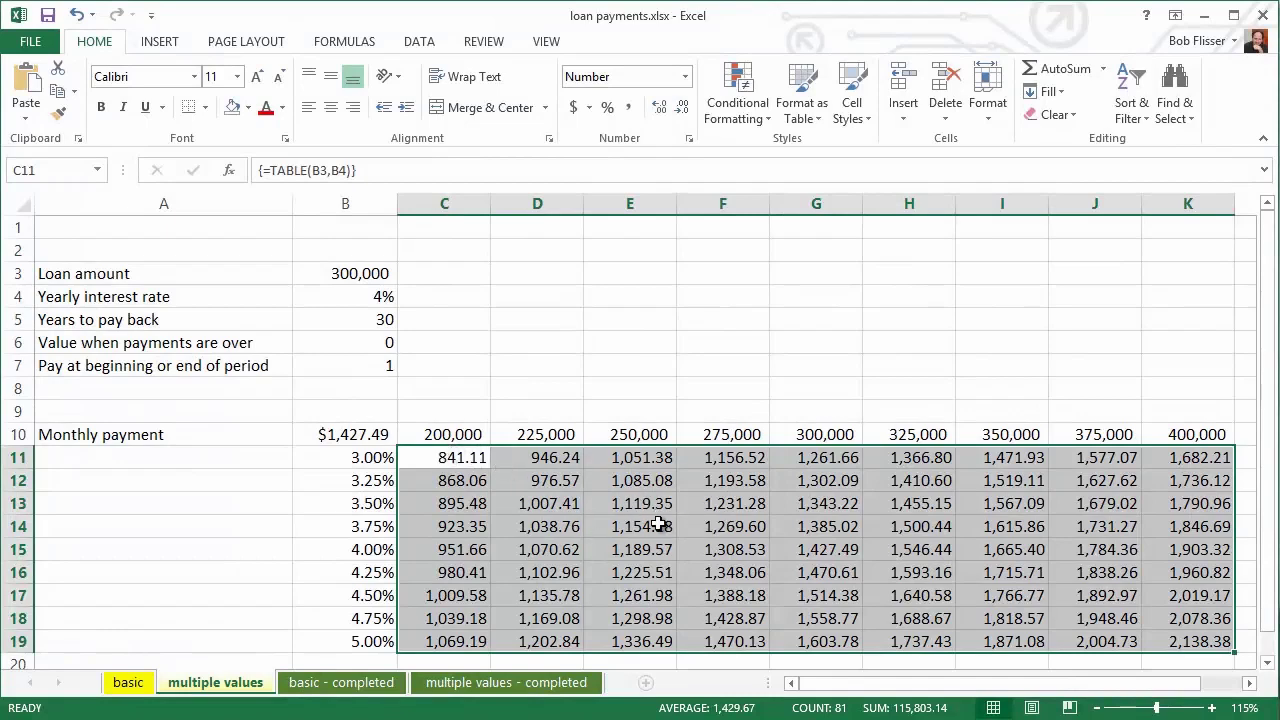
left_click(650, 527)
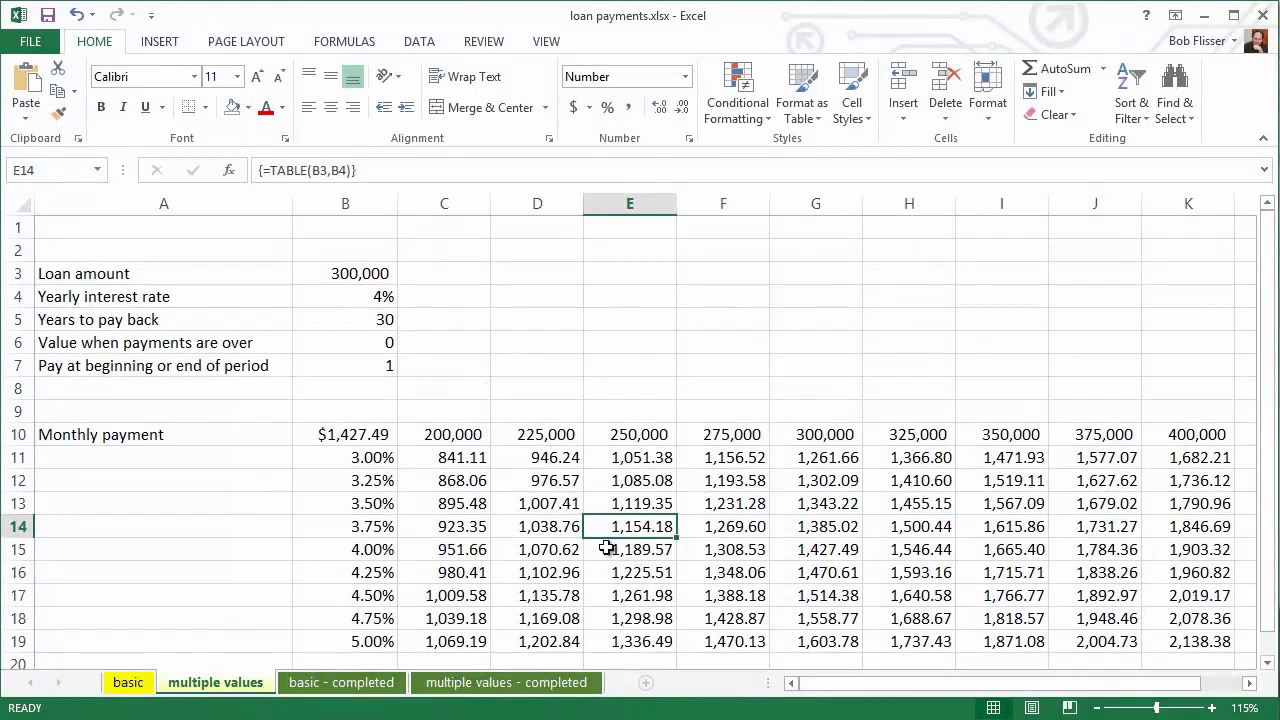
left_click(363, 434)
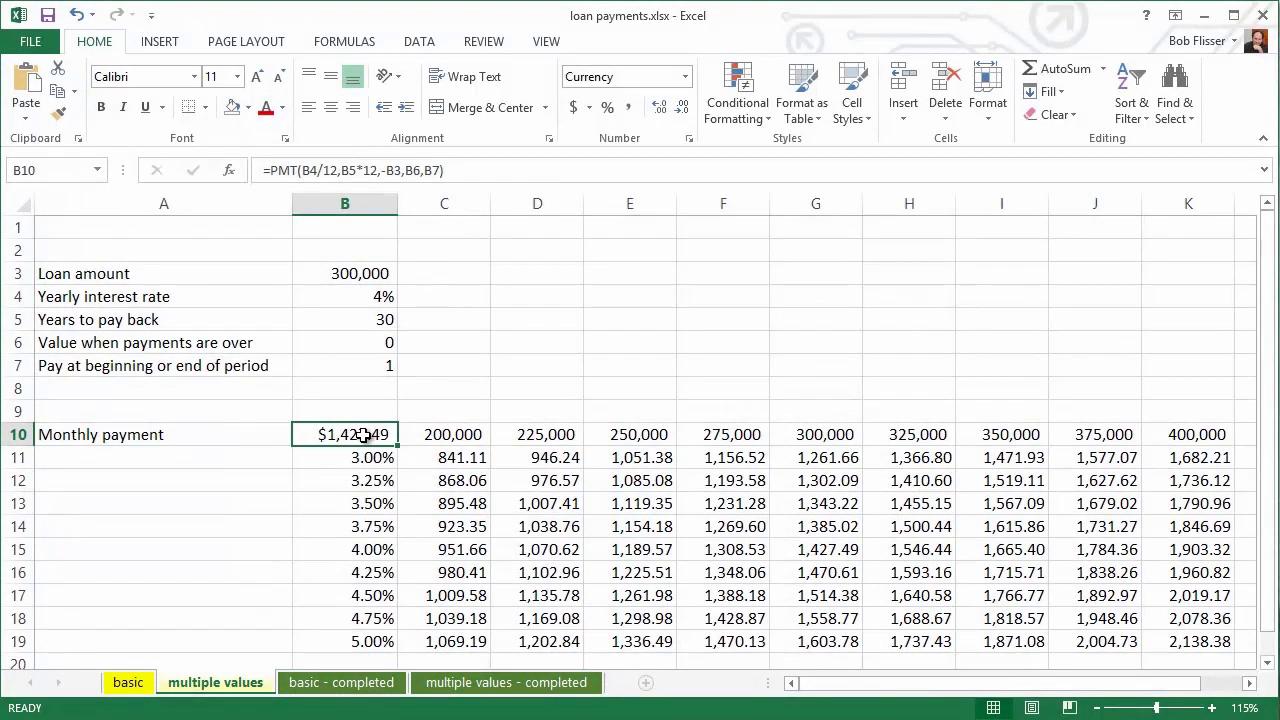